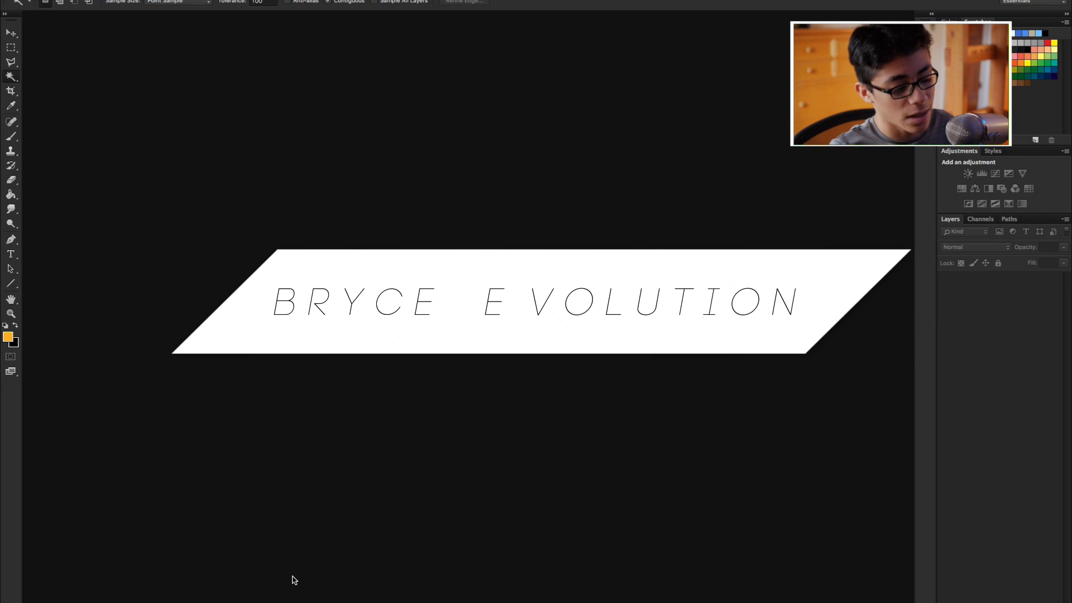
- Switch to the Chrome browser and open the stock photo site pexels.com
{"action": "left_click", "coordinate": [251, 594]}
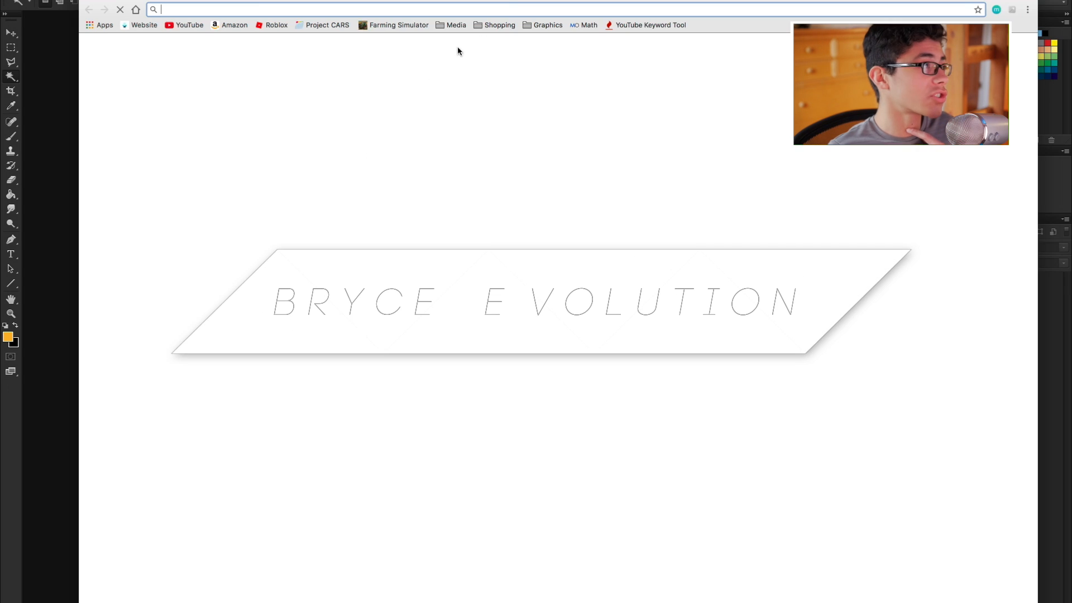
{"action": "type", "text": "pexels.com"}
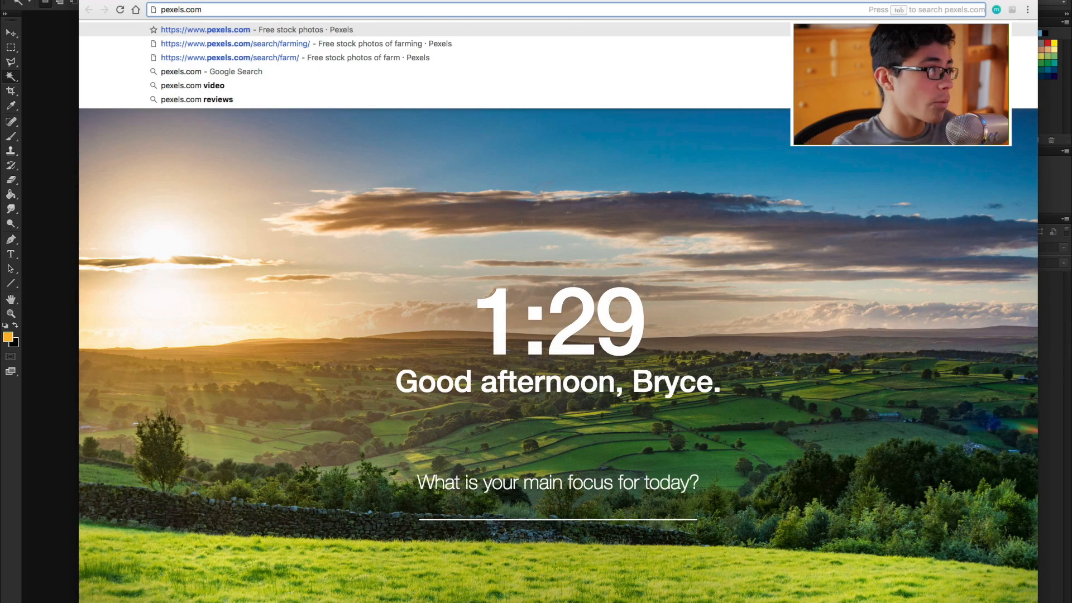
{"action": "key", "text": "Return"}
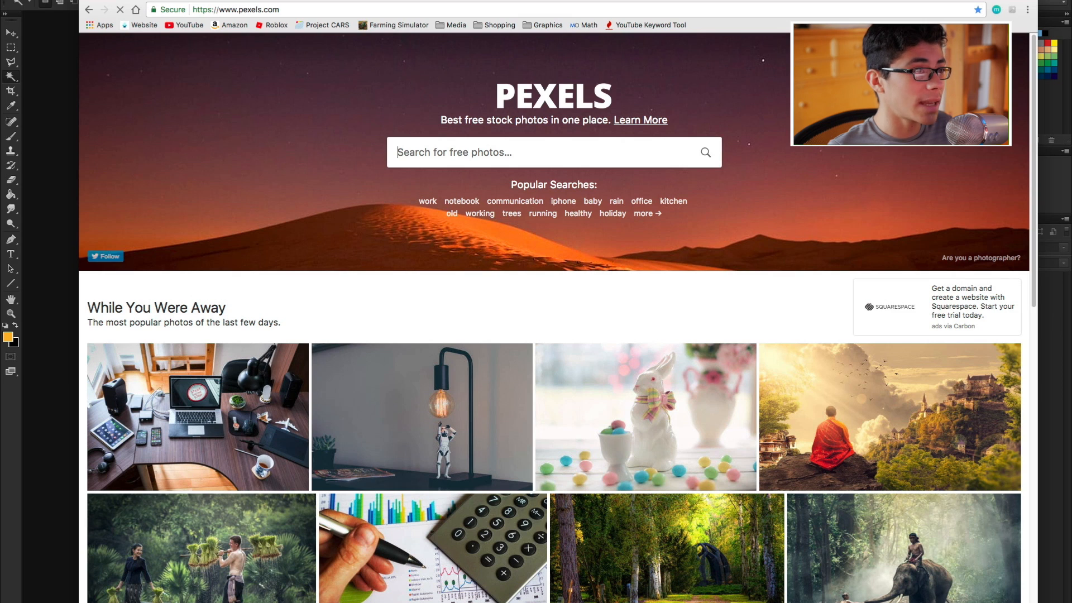
{"action": "mouse_move", "coordinate": [591, 1]}
{"action": "left_mouse_down"}
{"action": "mouse_move", "coordinate": [526, 1]}
{"action": "mouse_move", "coordinate": [572, 1]}
{"action": "left_mouse_up"}
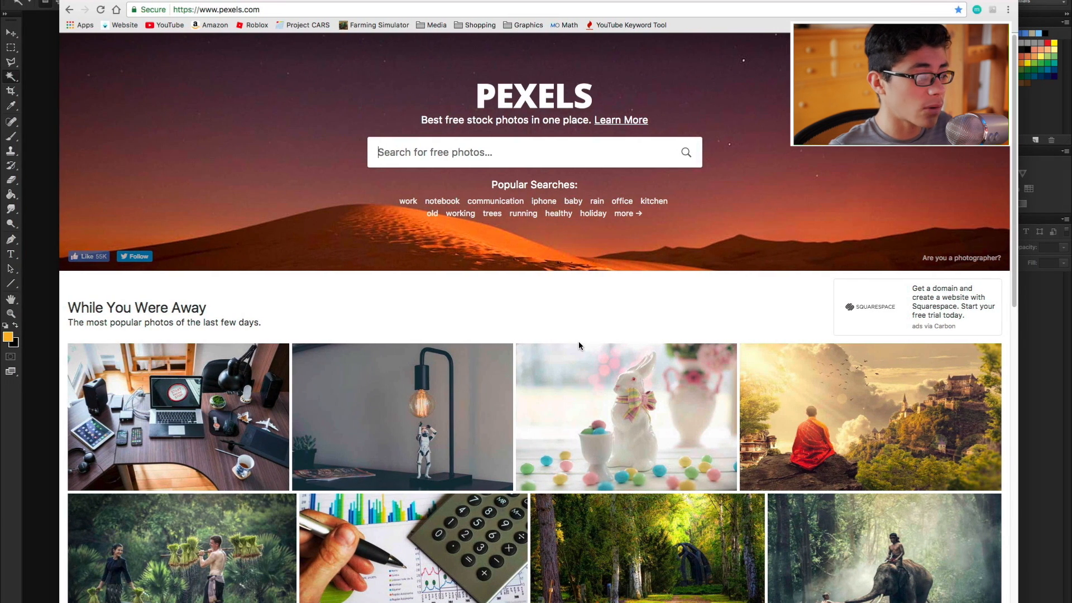
- Look through the popular stock photos on the home page and search the site for Mountains
{"action": "scroll", "coordinate": [576, 340], "scroll_direction": "down", "scroll_amount": 10}
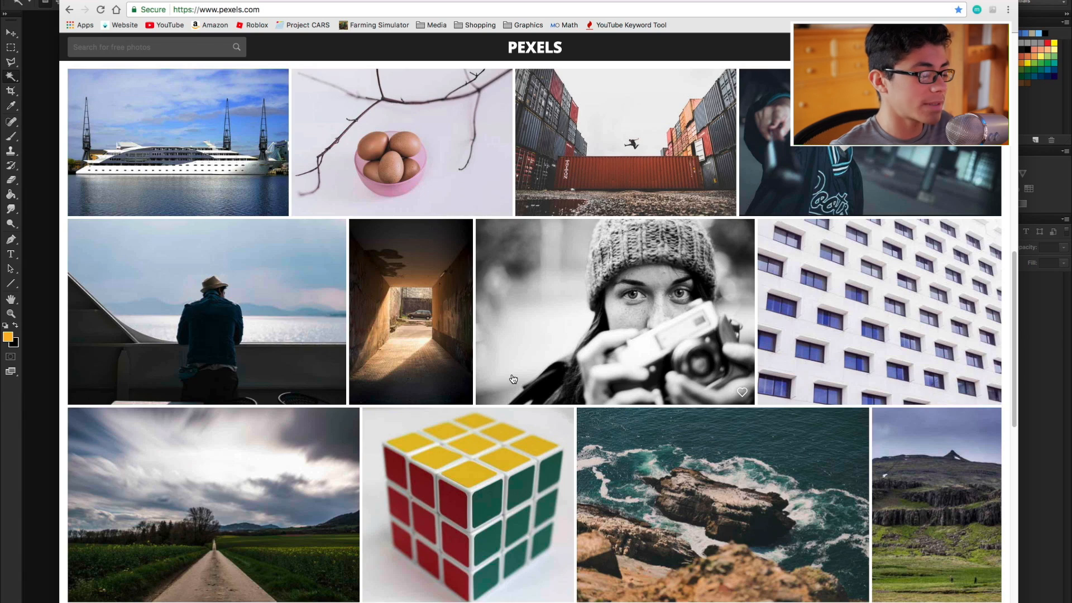
{"action": "scroll", "coordinate": [535, 377], "scroll_direction": "down", "scroll_amount": 3}
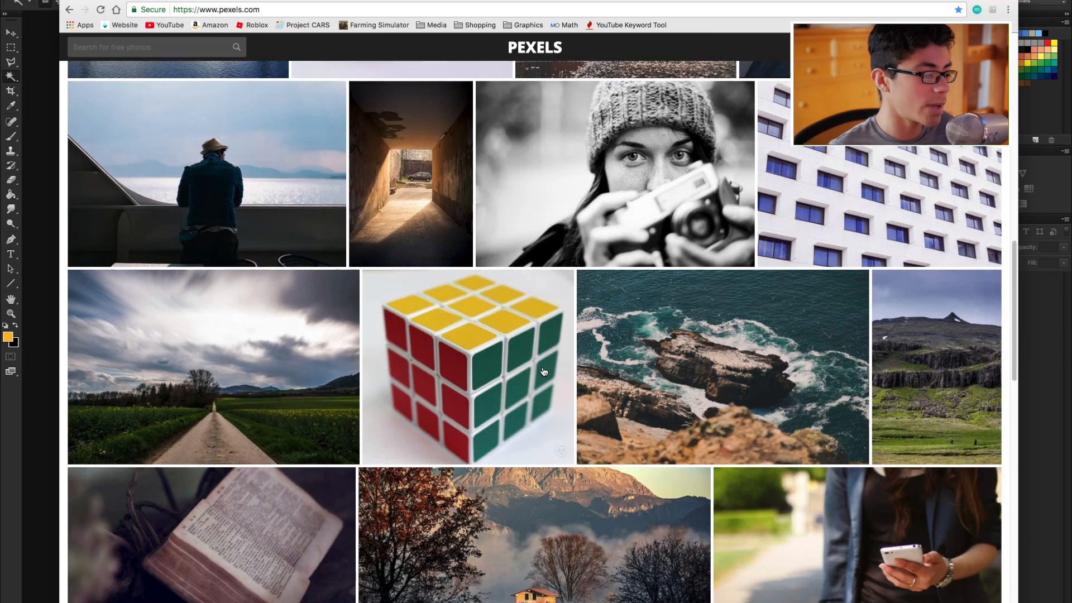
{"action": "scroll", "coordinate": [543, 371], "scroll_direction": "down", "scroll_amount": 3}
{"action": "scroll", "coordinate": [648, 285], "scroll_direction": "down", "scroll_amount": 5}
{"action": "scroll", "coordinate": [644, 286], "scroll_direction": "down", "scroll_amount": 4}
{"action": "scroll", "coordinate": [551, 297], "scroll_direction": "up", "scroll_amount": 20}
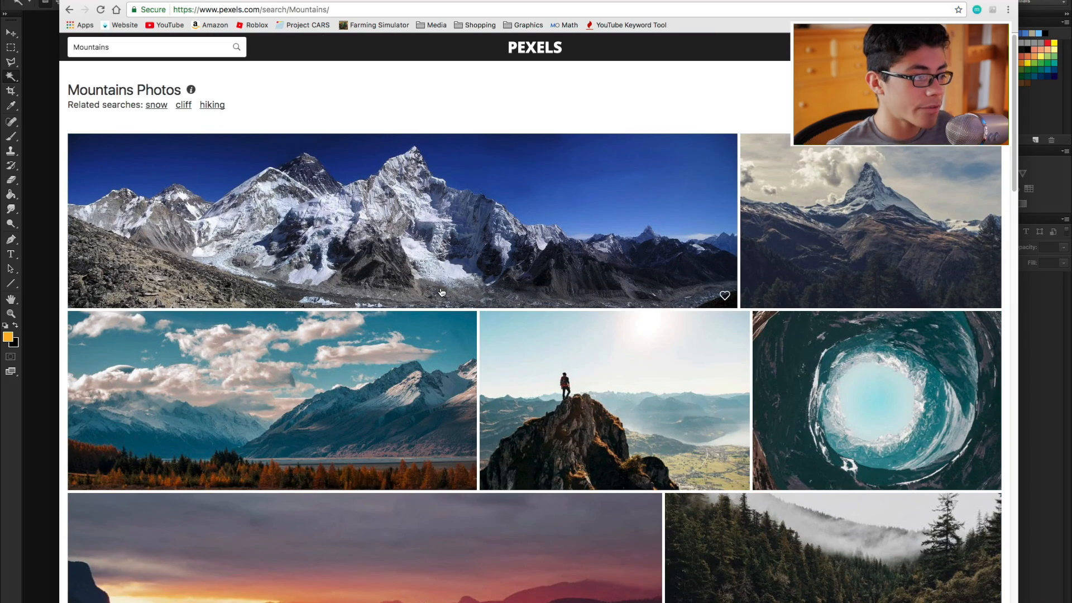
- From the Mountains results, open the photo of a rocky summit above hazy ridges and get its free full-size download
{"action": "scroll", "coordinate": [558, 240], "scroll_direction": "down", "scroll_amount": 5}
{"action": "scroll", "coordinate": [550, 249], "scroll_direction": "down", "scroll_amount": 10}
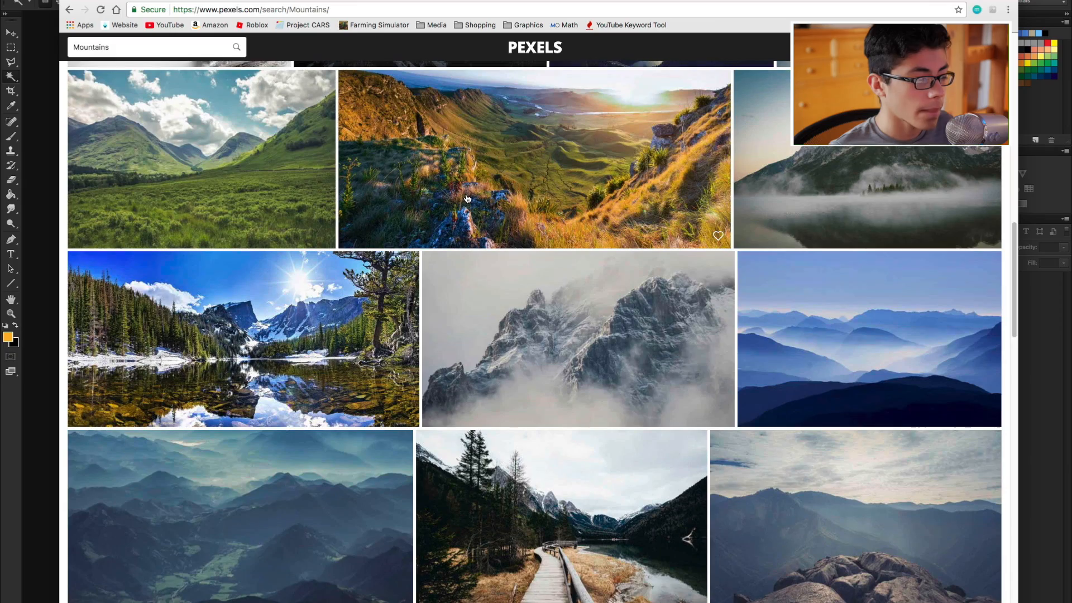
{"action": "left_click", "coordinate": [832, 506]}
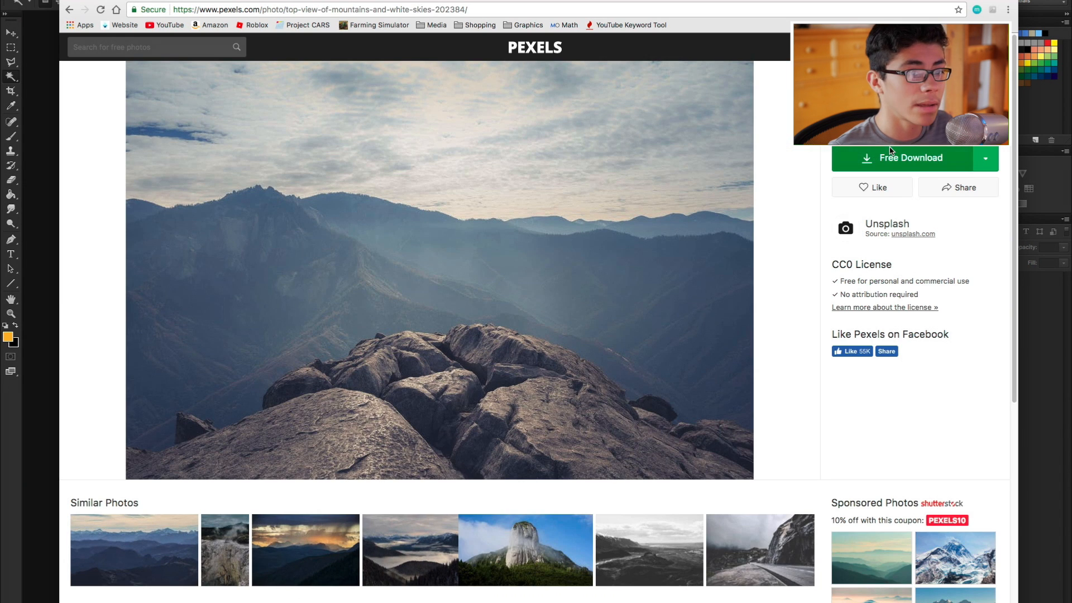
{"action": "left_click", "coordinate": [892, 152]}
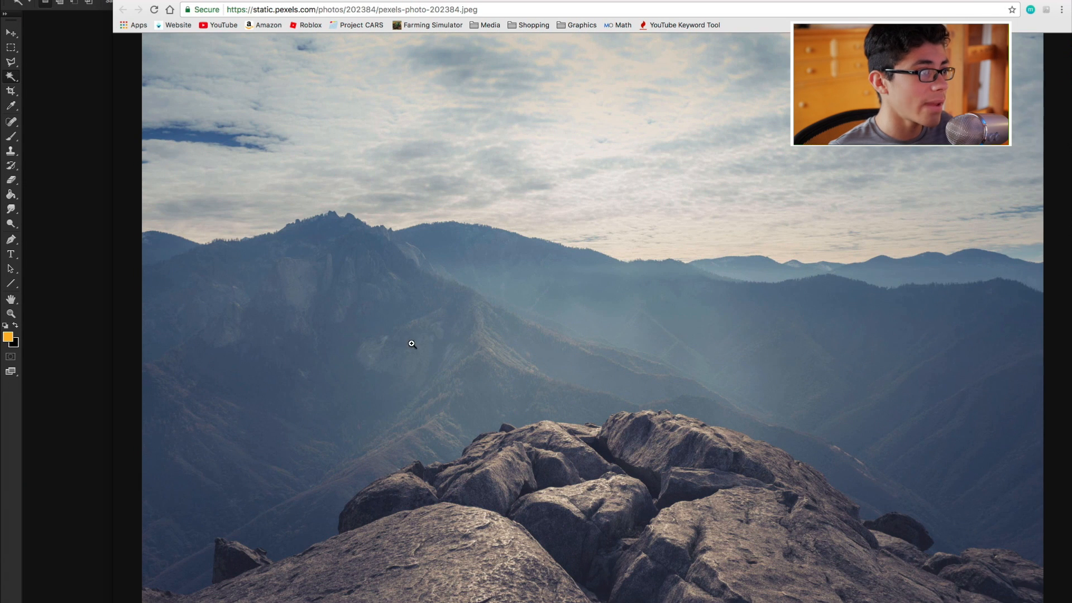
{"action": "left_click_drag", "start_coordinate": [403, 1], "coordinate": [578, 0]}
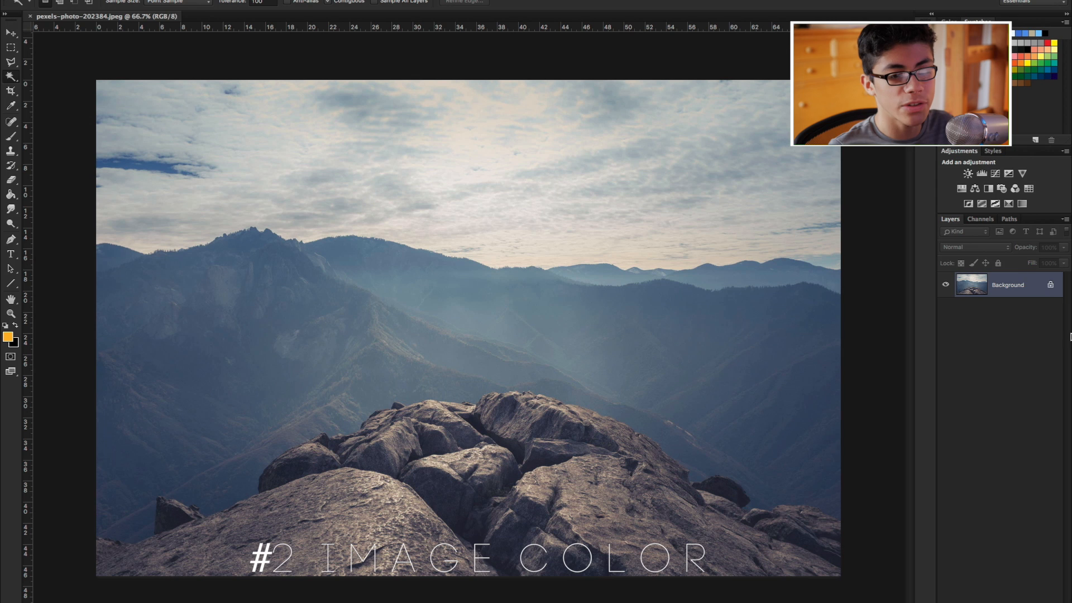
- Unlock the Background layer of the mountain photo in Photoshop
{"action": "left_click", "coordinate": [1050, 287]}
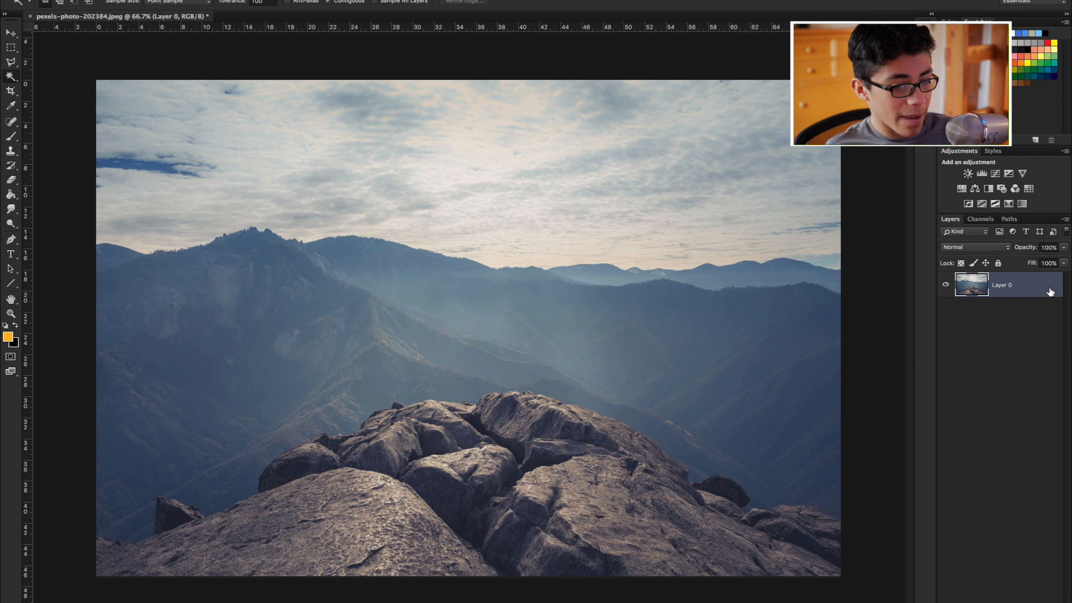
{"action": "key", "text": "ctrl+u"}
{"action": "left_click_drag", "start_coordinate": [868, 277], "coordinate": [910, 277]}
{"action": "left_click", "coordinate": [1012, 240]}
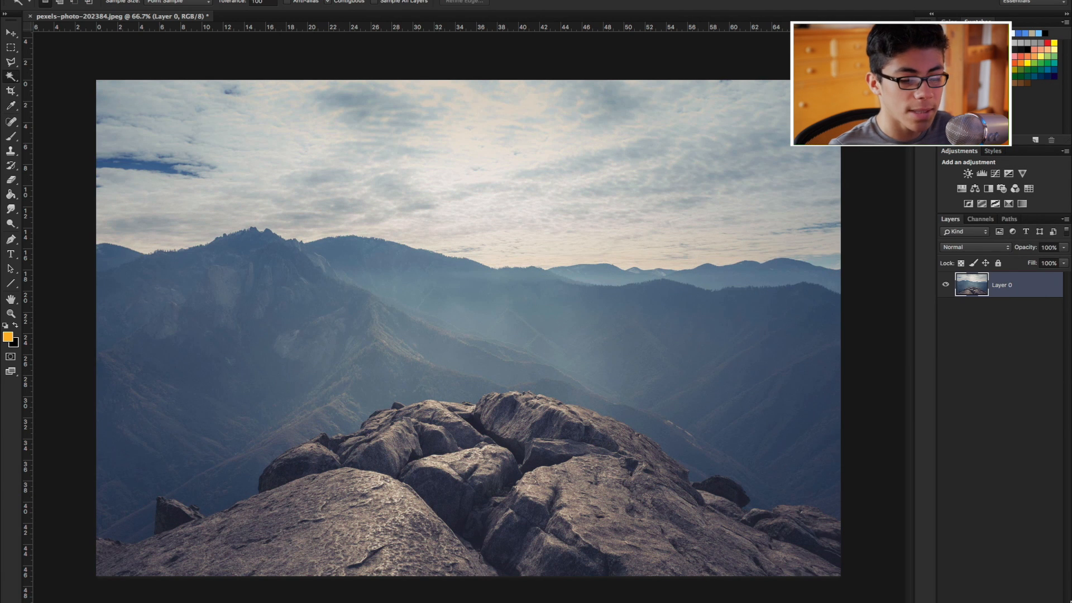
- Add a new layer above the photo and set the Brush tool's foreground colour to cyan 00d8ff
{"action": "key", "text": "ctrl+shift+alt+n"}
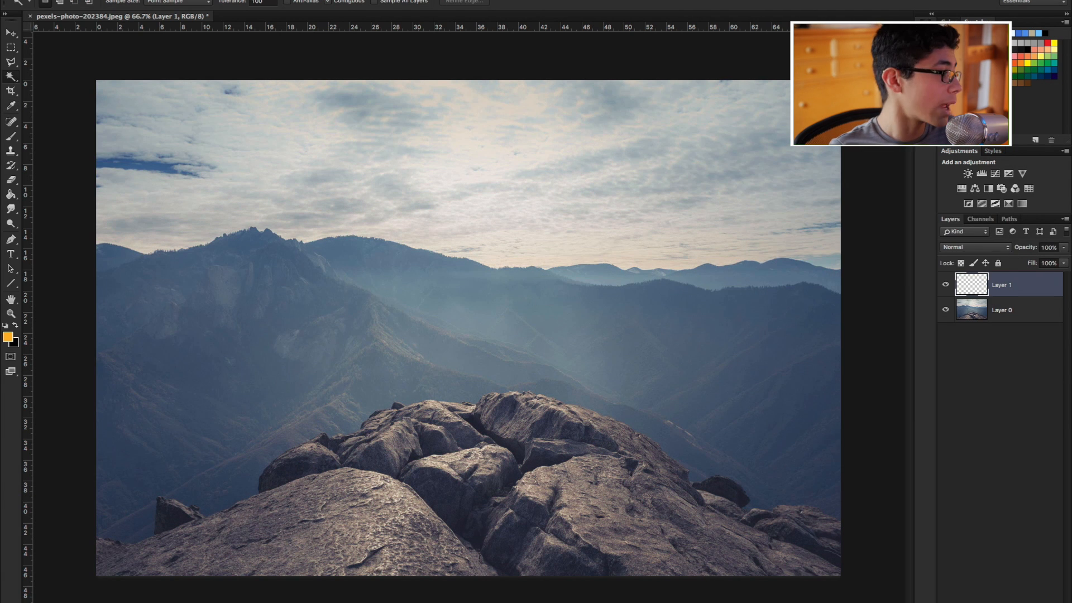
{"action": "left_click", "coordinate": [10, 137]}
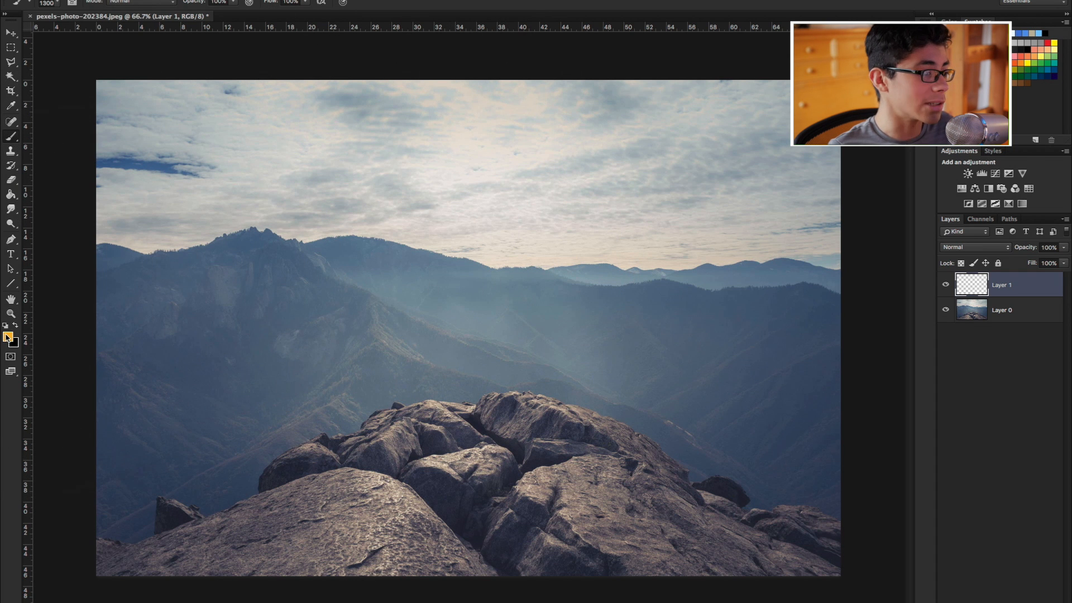
{"action": "left_click", "coordinate": [8, 337]}
{"action": "left_click_drag", "start_coordinate": [658, 487], "coordinate": [657, 468]}
{"action": "left_click_drag", "start_coordinate": [635, 417], "coordinate": [697, 387]}
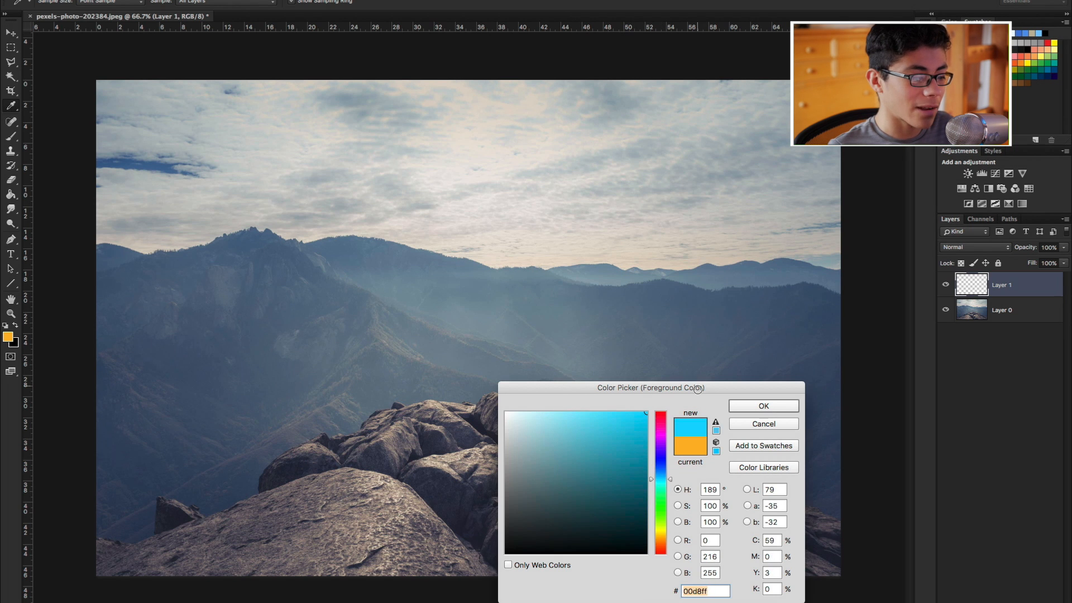
{"action": "left_click", "coordinate": [763, 407]}
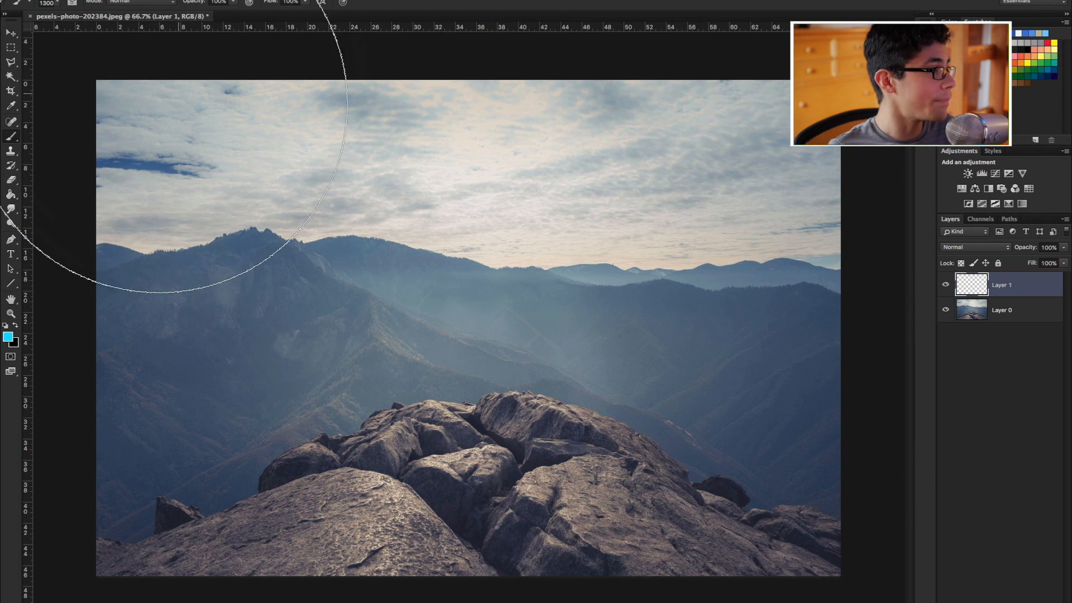
- Paint the whole new layer cyan with a soft 1300 px brush at 0% hardness
{"action": "left_click", "coordinate": [60, 3]}
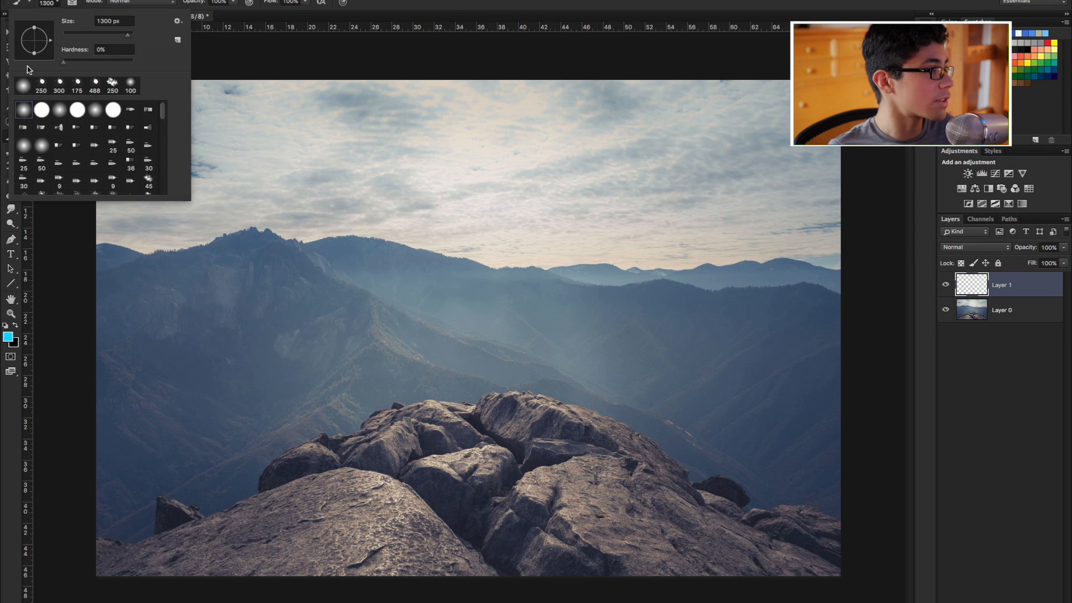
{"action": "key", "text": "Return"}
{"action": "left_click", "coordinate": [143, 203]}
{"action": "mouse_move", "coordinate": [176, 207]}
{"action": "left_mouse_down"}
{"action": "mouse_move", "coordinate": [319, 203]}
{"action": "mouse_move", "coordinate": [221, 286]}
{"action": "mouse_move", "coordinate": [244, 375]}
{"action": "mouse_move", "coordinate": [213, 499]}
{"action": "mouse_move", "coordinate": [476, 416]}
{"action": "mouse_move", "coordinate": [632, 182]}
{"action": "mouse_move", "coordinate": [782, 279]}
{"action": "mouse_move", "coordinate": [614, 503]}
{"action": "mouse_move", "coordinate": [319, 299]}
{"action": "mouse_move", "coordinate": [666, 242]}
{"action": "left_mouse_up"}
- Set the cyan layer's blend mode to Overlay and its opacity to 70%
{"action": "left_click", "coordinate": [972, 249]}
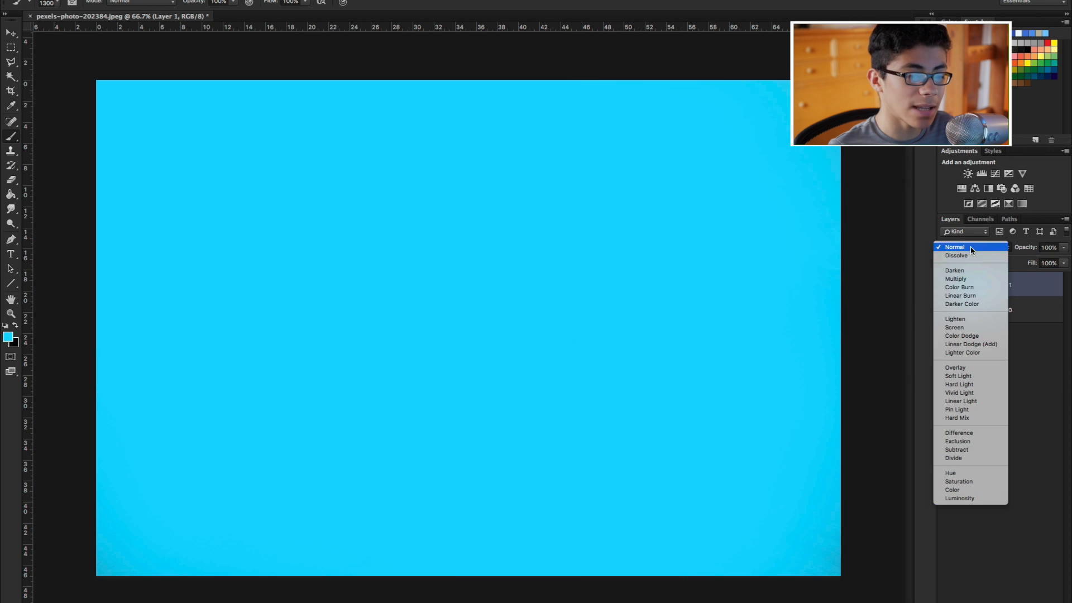
{"action": "left_click", "coordinate": [958, 369]}
{"action": "left_click", "coordinate": [1064, 247]}
{"action": "left_click_drag", "start_coordinate": [1060, 260], "coordinate": [1051, 260]}
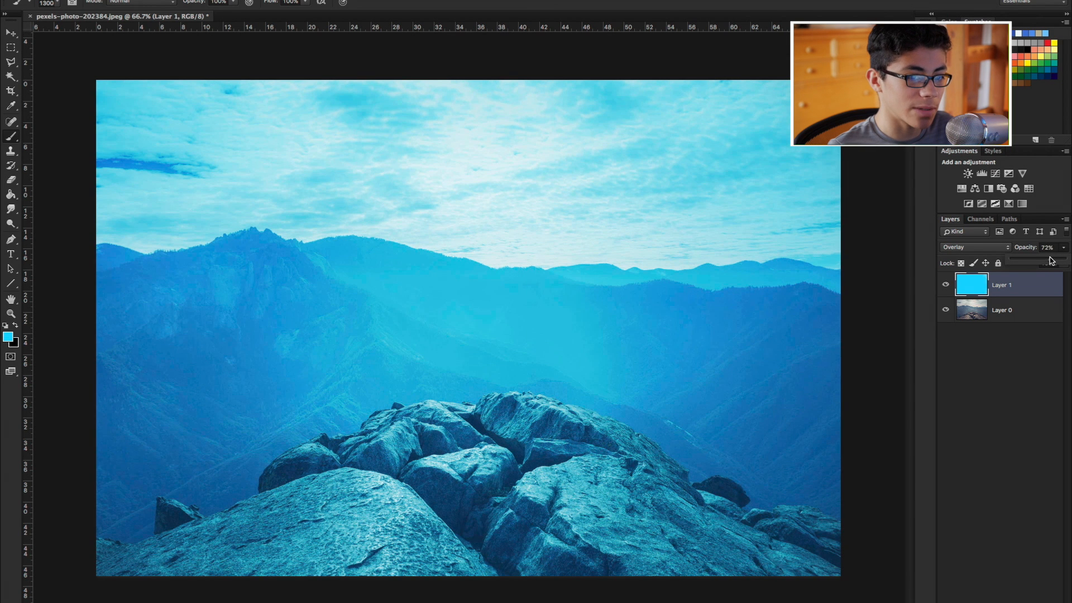
{"action": "left_click", "coordinate": [1017, 355]}
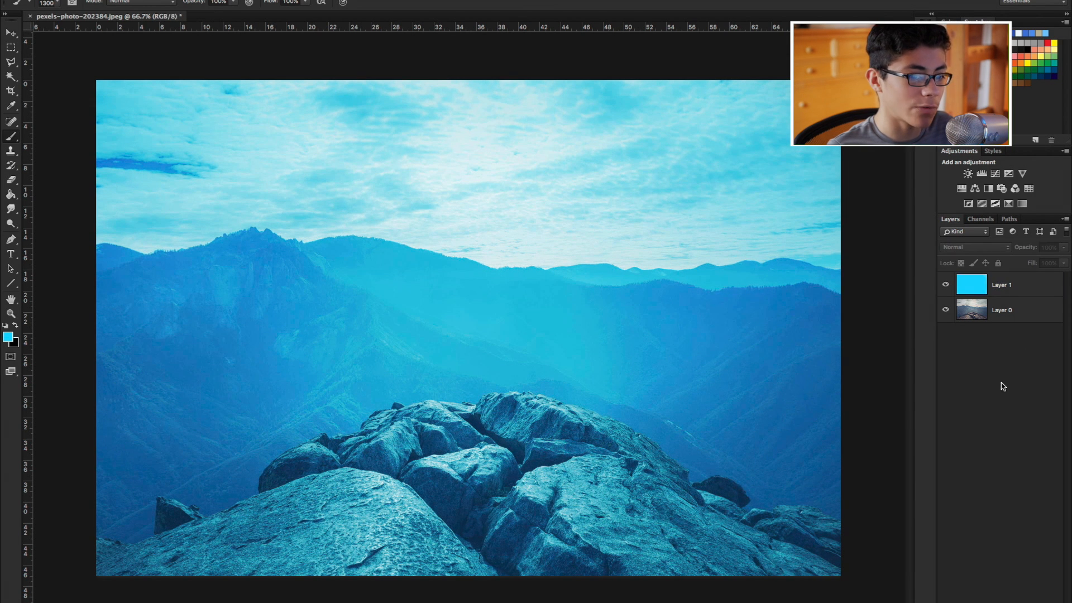
- With the cyan layer hidden, try shifting the photo layer's hue to +24
{"action": "left_click", "coordinate": [947, 285]}
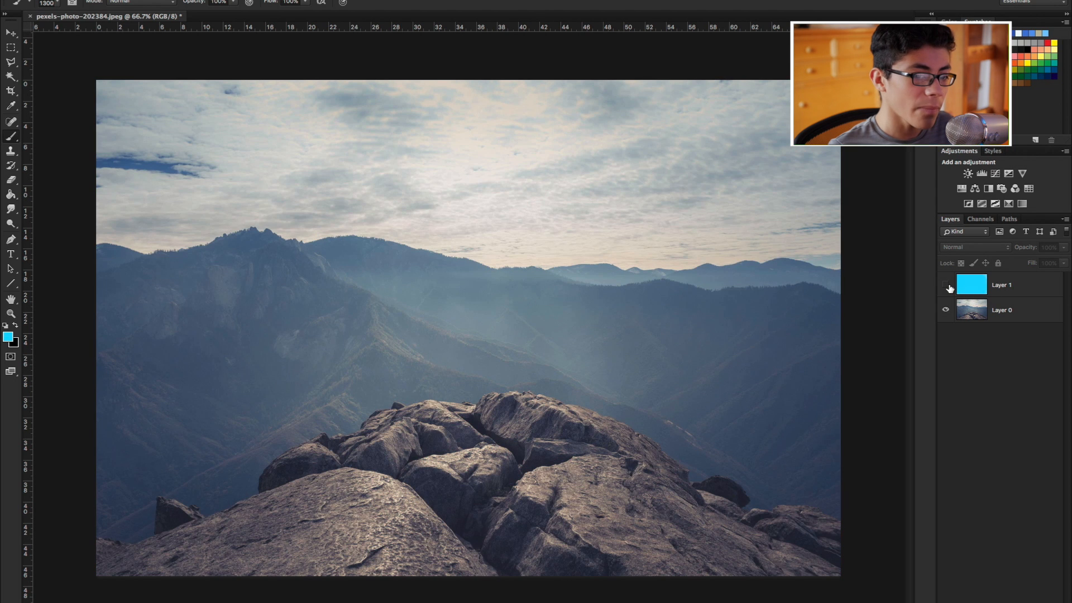
{"action": "left_click", "coordinate": [1015, 308]}
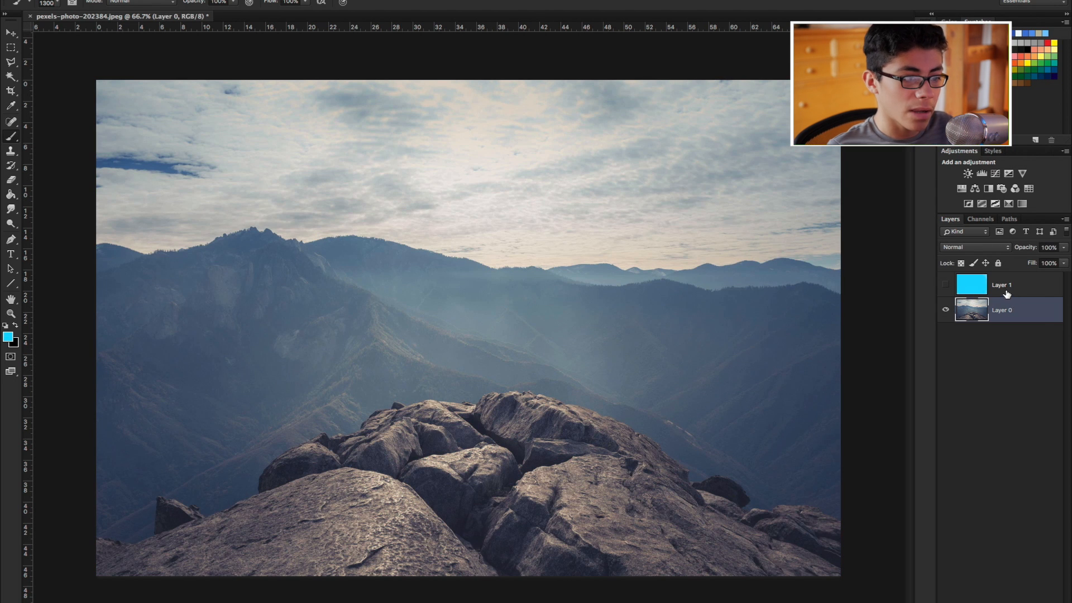
{"action": "key", "text": "ctrl+u"}
{"action": "mouse_move", "coordinate": [866, 279]}
{"action": "left_mouse_down"}
{"action": "mouse_move", "coordinate": [843, 277]}
{"action": "mouse_move", "coordinate": [882, 276]}
{"action": "left_mouse_up"}
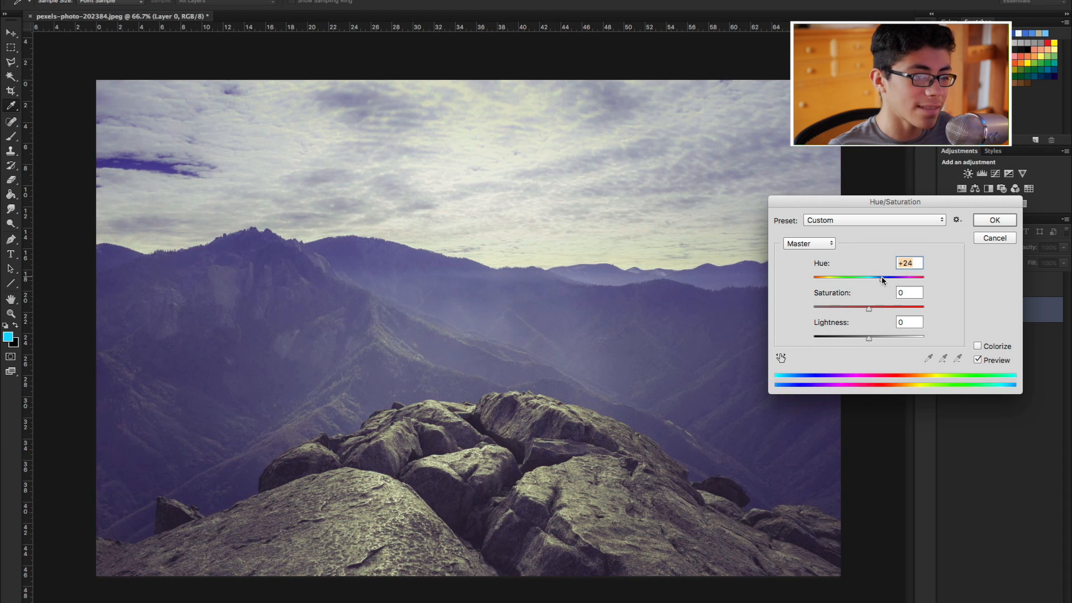
{"action": "left_click", "coordinate": [995, 238]}
{"action": "left_click", "coordinate": [947, 284]}
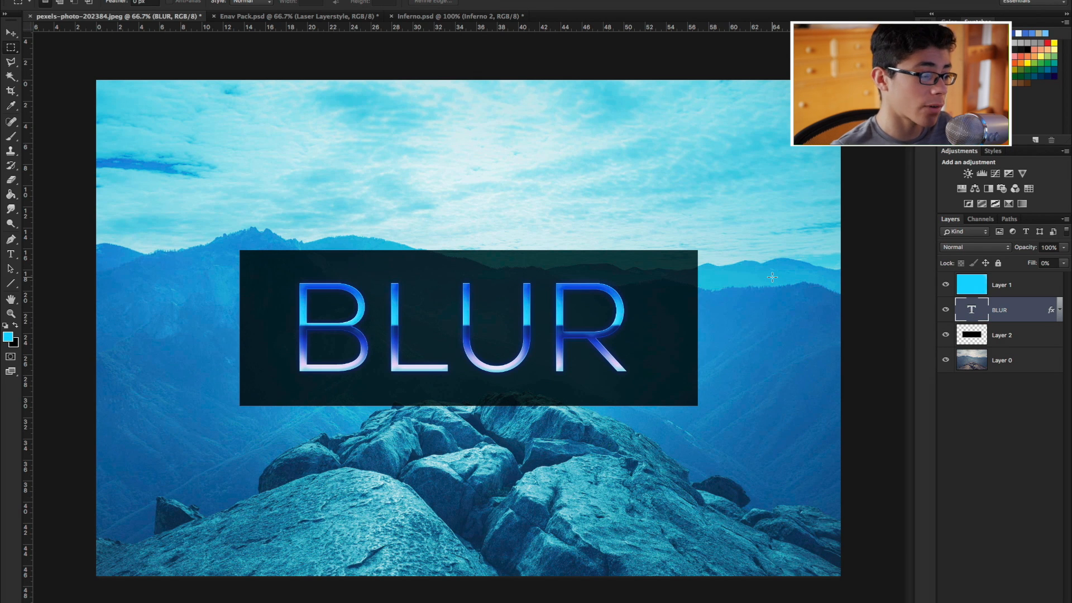
- Duplicate all four layers, from Layer 1 down to Layer 0, and merge the copies into a single layer
{"action": "left_click", "coordinate": [1034, 442]}
{"action": "left_click", "coordinate": [1027, 284]}
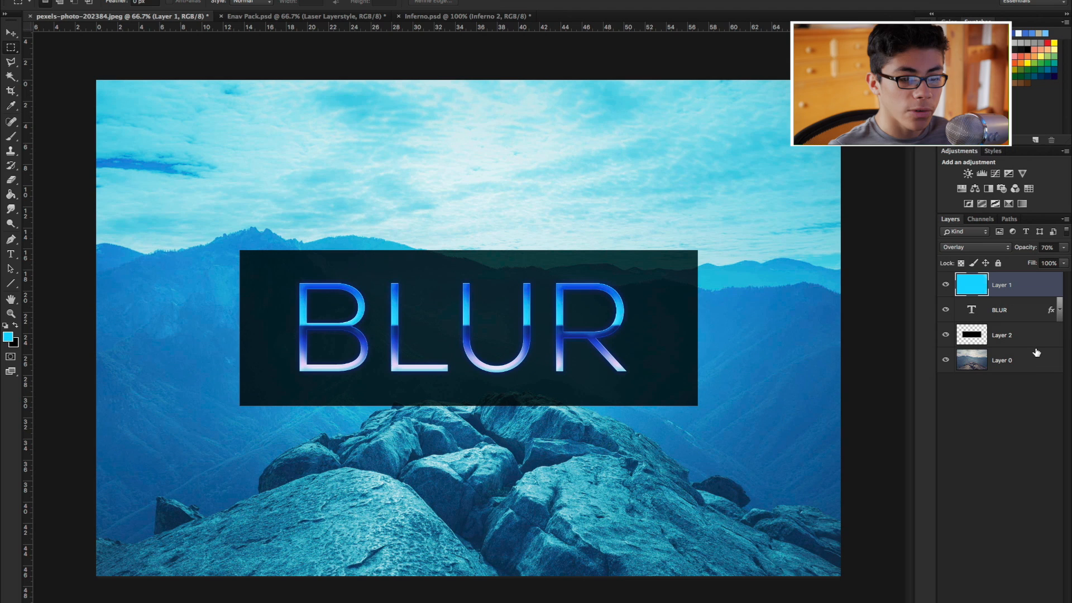
{"action": "left_click", "coordinate": [1036, 363], "text": "shift"}
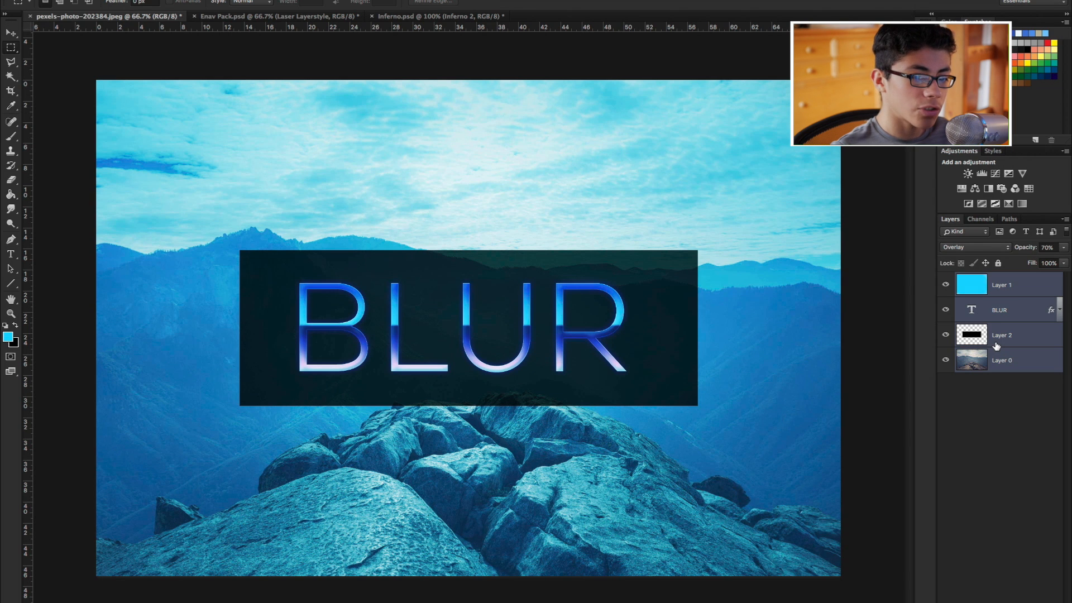
{"action": "key", "text": "ctrl+j"}
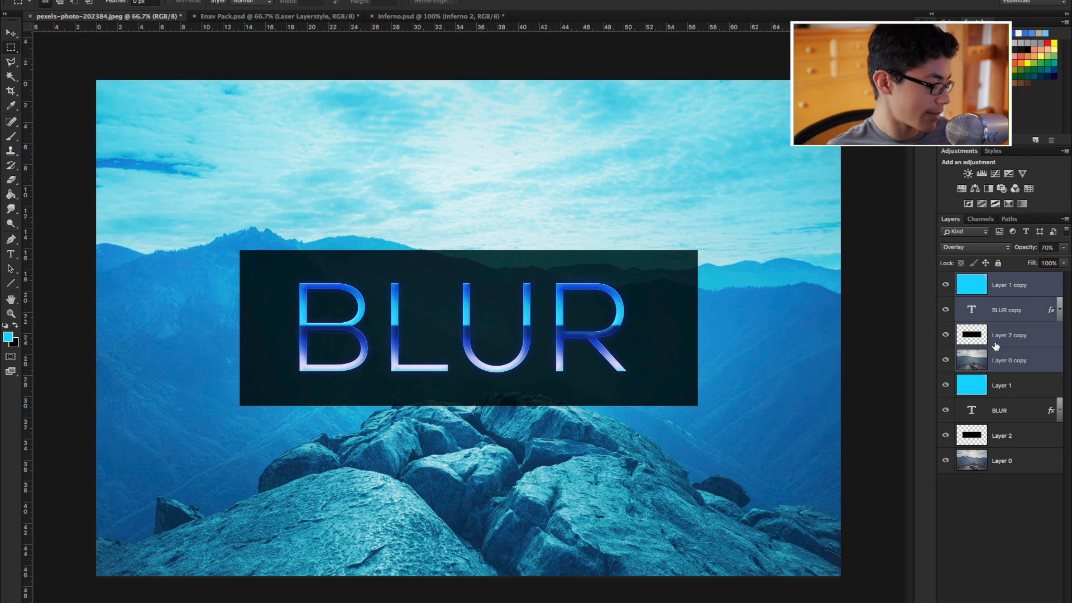
{"action": "key", "text": "ctrl+e"}
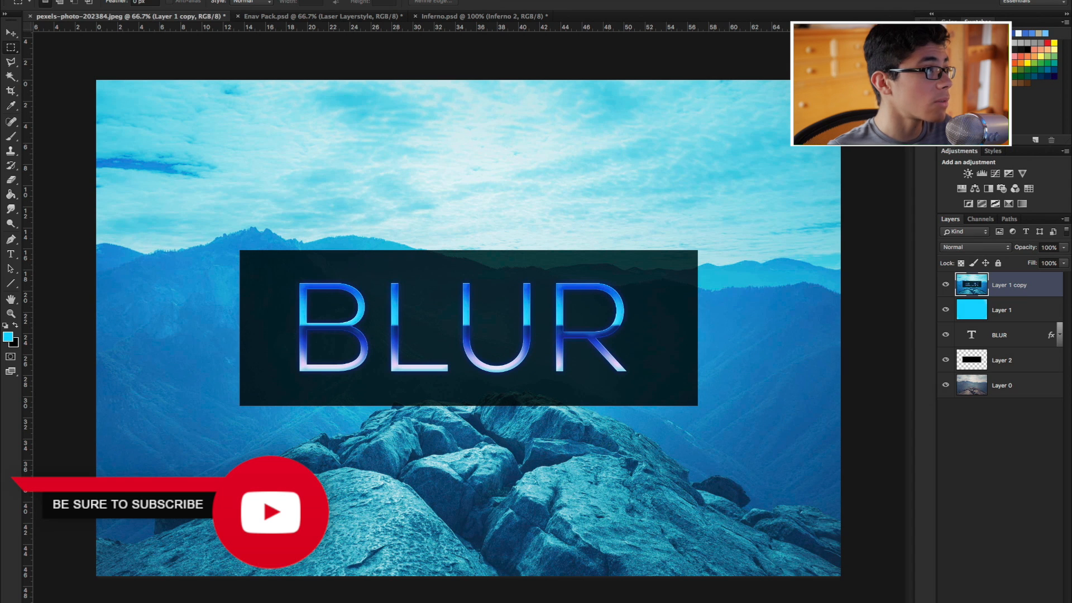
- Apply a Gaussian Blur with a 7.0 pixel radius to the merged layer
{"action": "left_click", "coordinate": [276, 1]}
{"action": "mouse_move", "coordinate": [292, 106]}
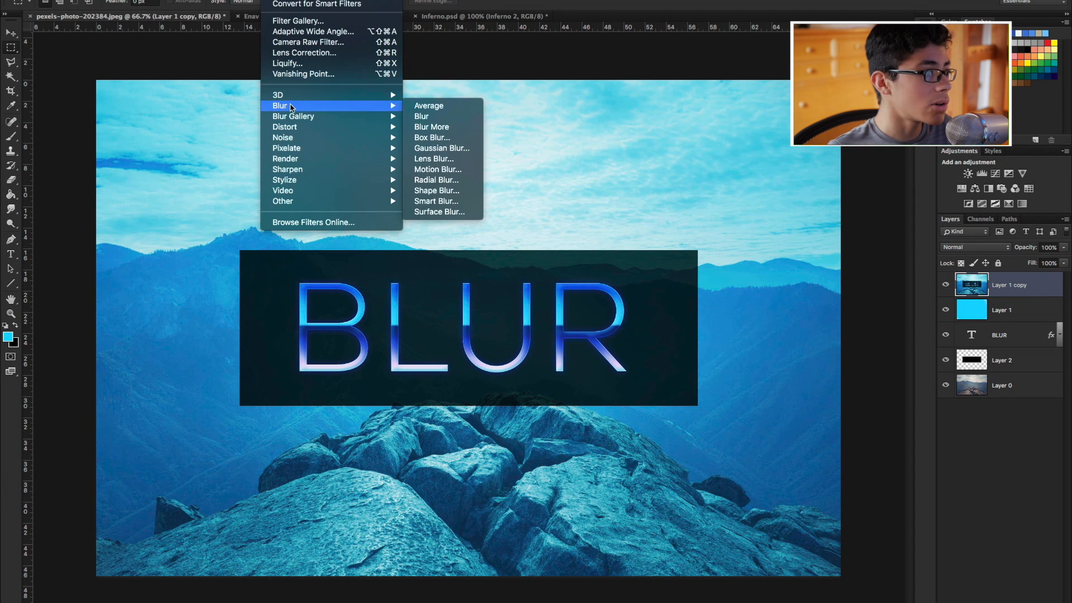
{"action": "left_click", "coordinate": [441, 149]}
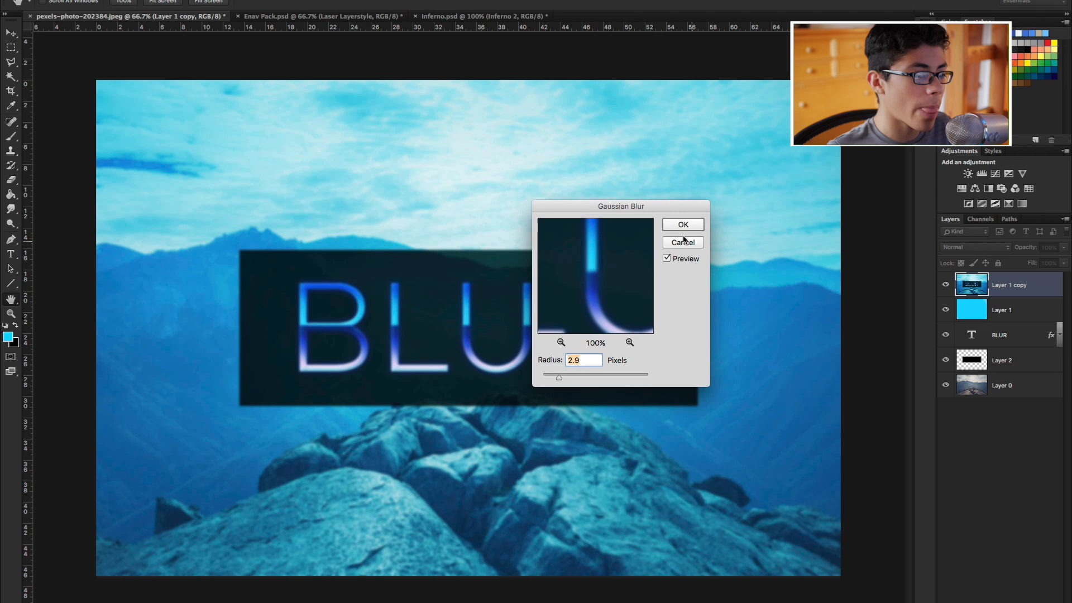
{"action": "left_click_drag", "start_coordinate": [662, 209], "coordinate": [685, 206]}
{"action": "left_click_drag", "start_coordinate": [581, 374], "coordinate": [599, 370]}
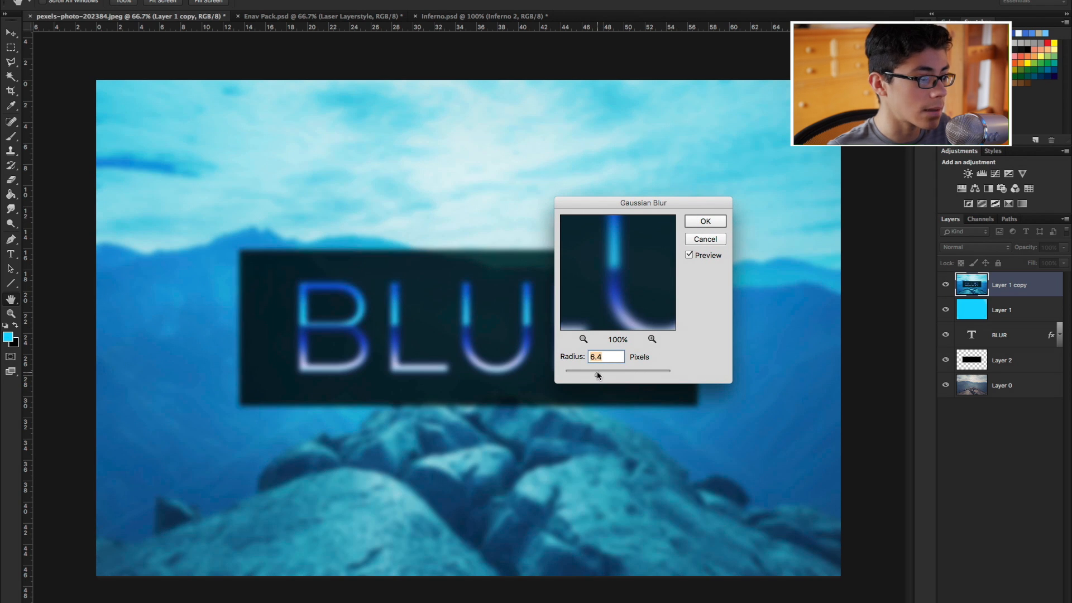
{"action": "left_click_drag", "start_coordinate": [595, 371], "coordinate": [594, 370]}
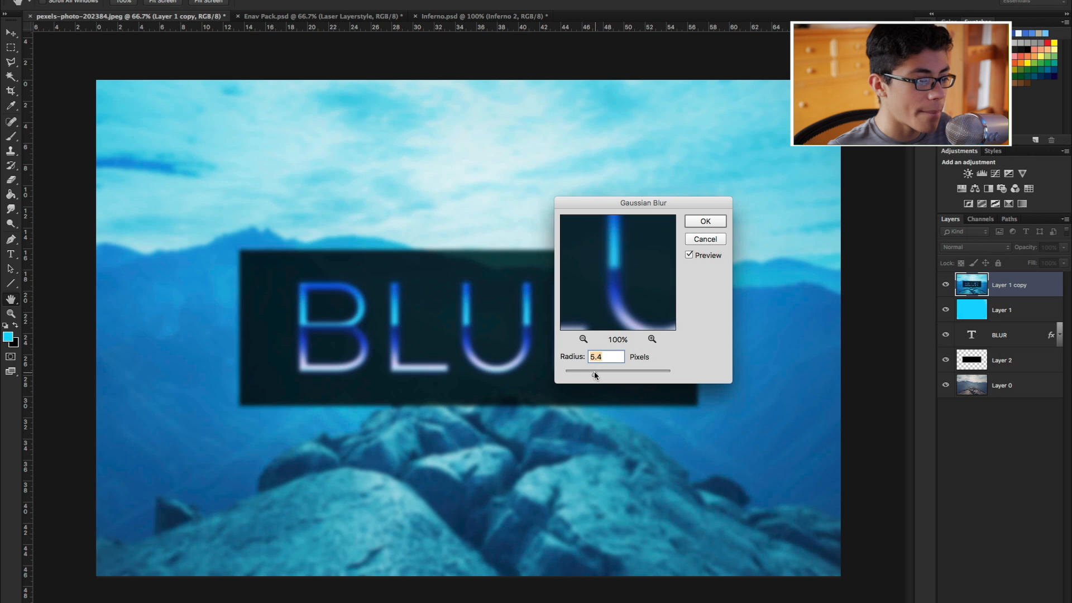
{"action": "left_click_drag", "start_coordinate": [592, 371], "coordinate": [599, 373]}
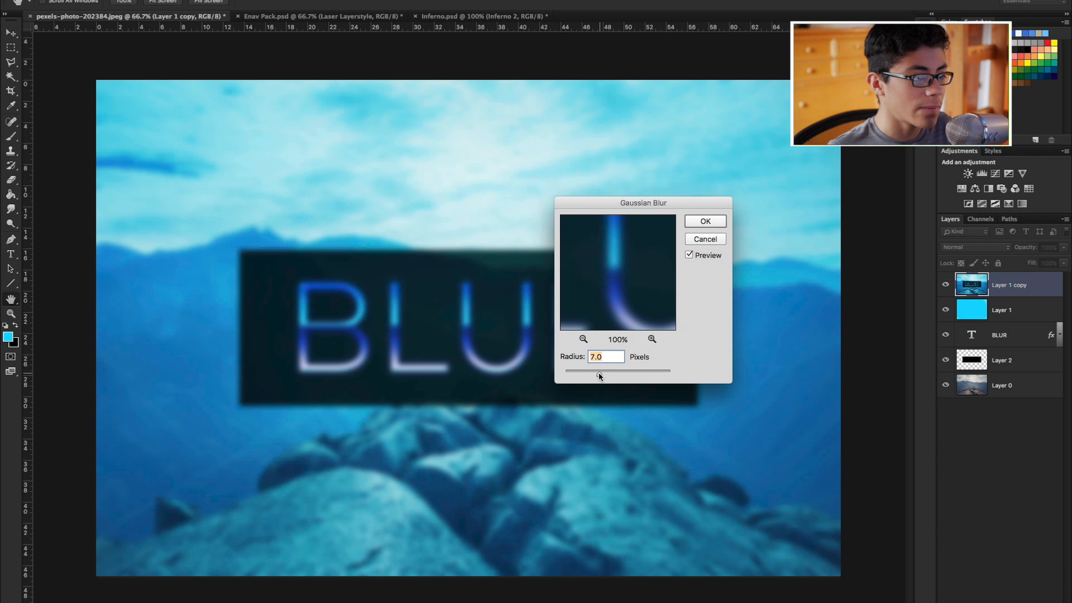
{"action": "left_click", "coordinate": [707, 221]}
{"action": "key", "text": "m"}
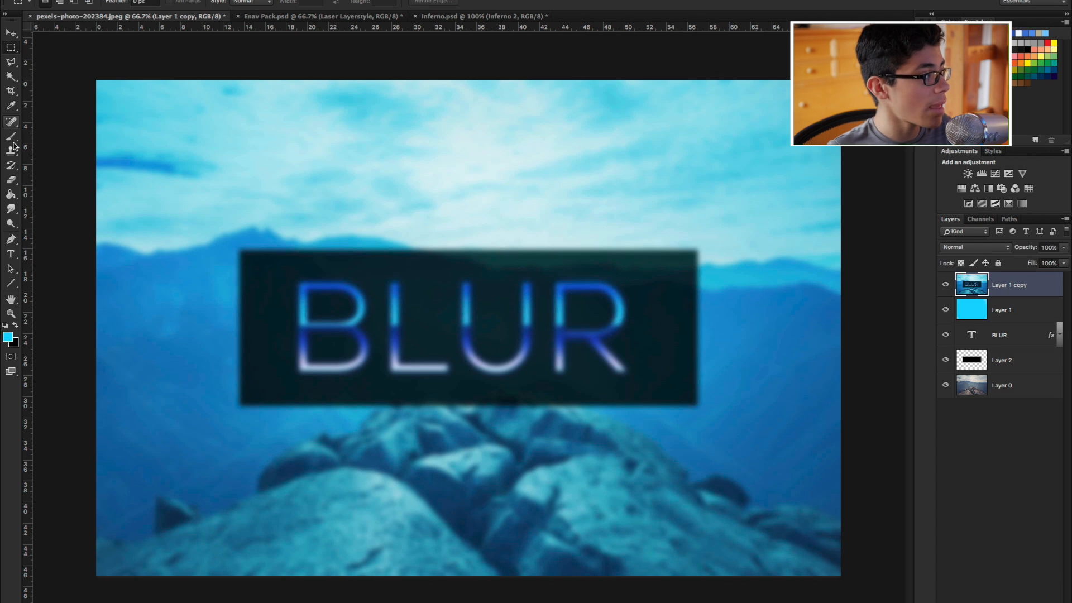
- Erase the blurred layer over the letters B, L and U, the central rocks and the upper-left sky with an 800 px Eraser
{"action": "left_click", "coordinate": [11, 179]}
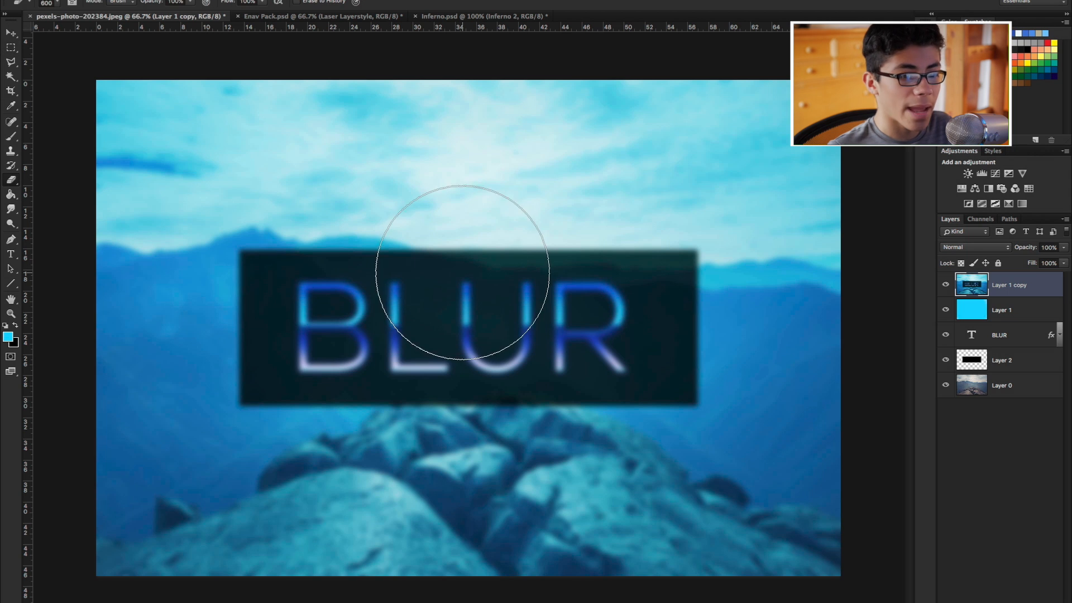
{"action": "key", "text": "bracketright"}
{"action": "key", "text": "bracketright"}
{"action": "mouse_move", "coordinate": [477, 257]}
{"action": "left_mouse_down"}
{"action": "mouse_move", "coordinate": [474, 215]}
{"action": "mouse_move", "coordinate": [443, 263]}
{"action": "mouse_move", "coordinate": [335, 335]}
{"action": "mouse_move", "coordinate": [344, 407]}
{"action": "mouse_move", "coordinate": [636, 600]}
{"action": "left_mouse_up"}
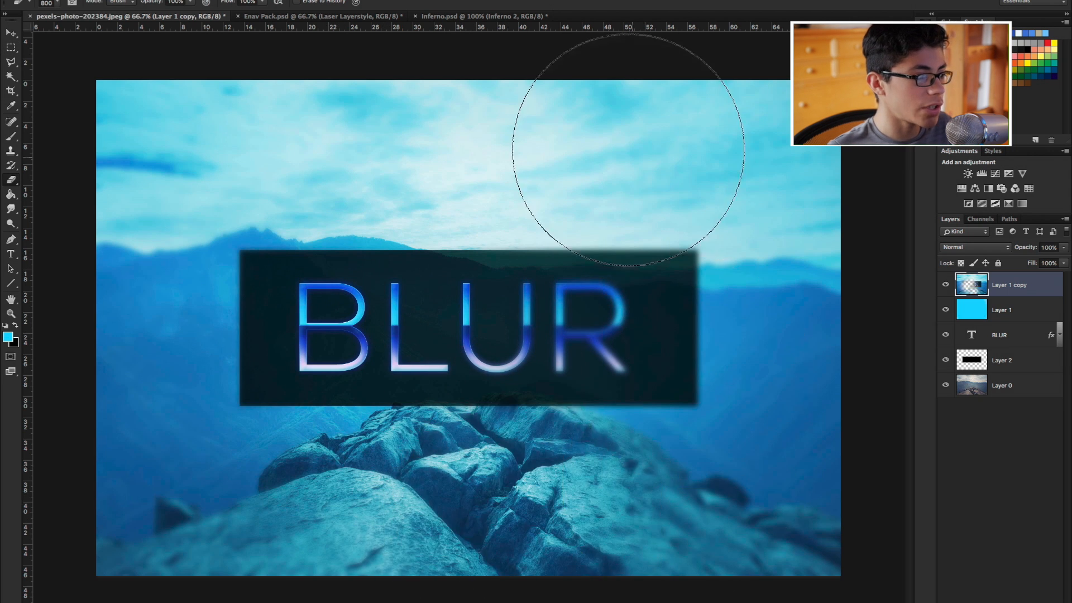
{"action": "left_click_drag", "start_coordinate": [214, 112], "coordinate": [197, 108]}
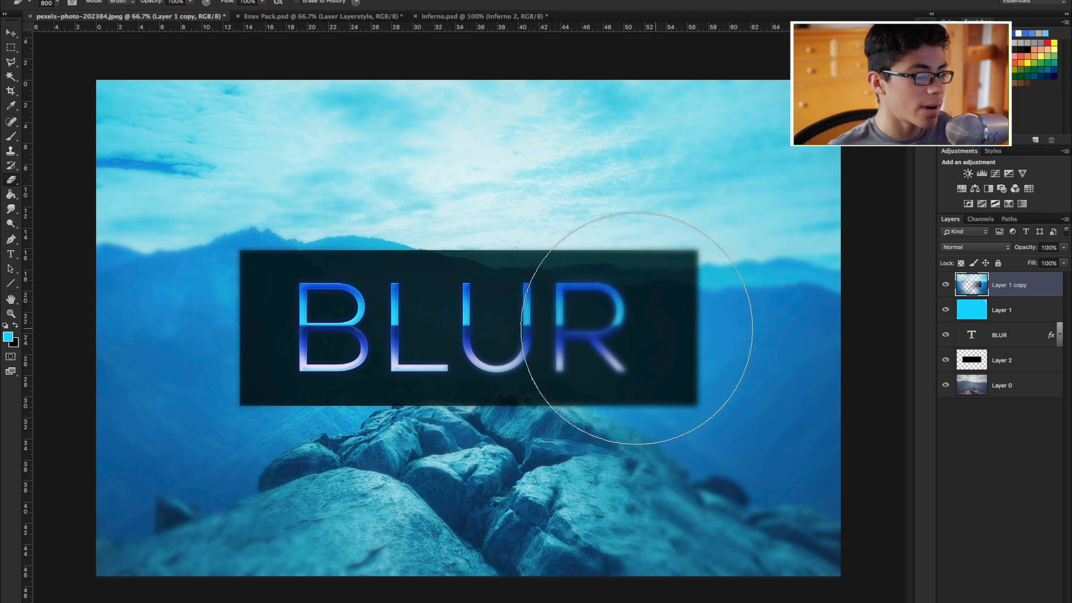
{"action": "left_click_drag", "start_coordinate": [602, 331], "coordinate": [604, 382]}
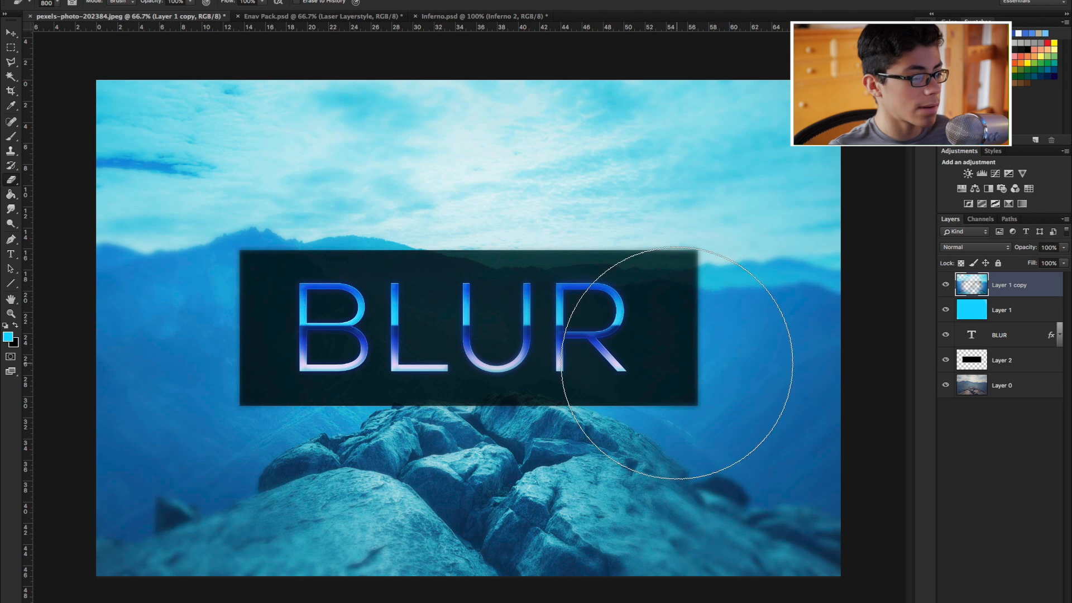
{"action": "key", "text": "ctrl+z"}
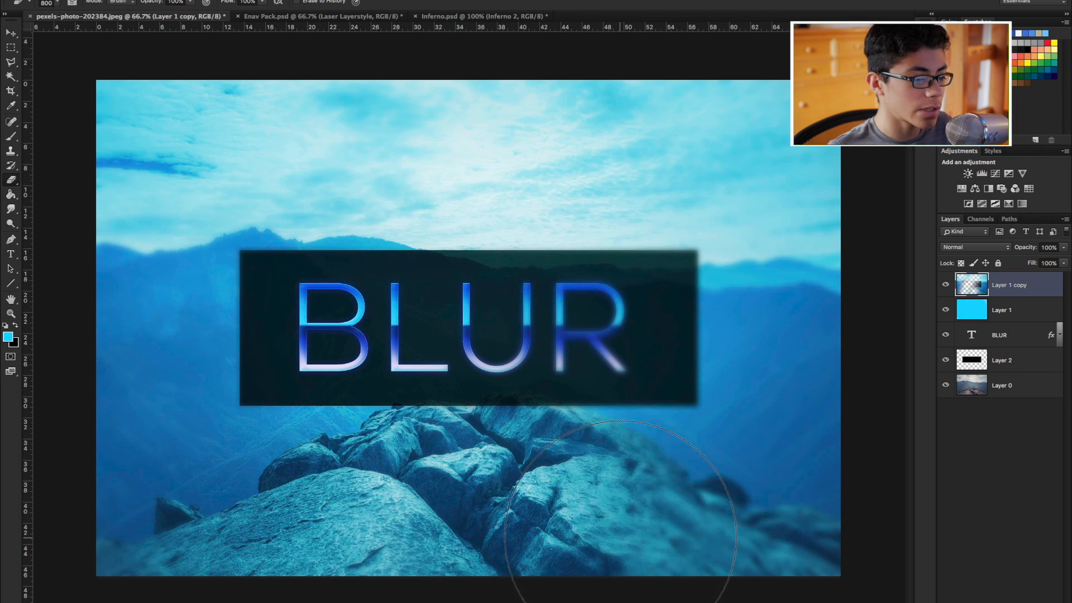
- Partly erase the blur over the right-hand rocks with the Eraser at 58% opacity, and compare the image with the blurred layer hidden
{"action": "left_click_drag", "start_coordinate": [190, 5], "coordinate": [170, 18]}
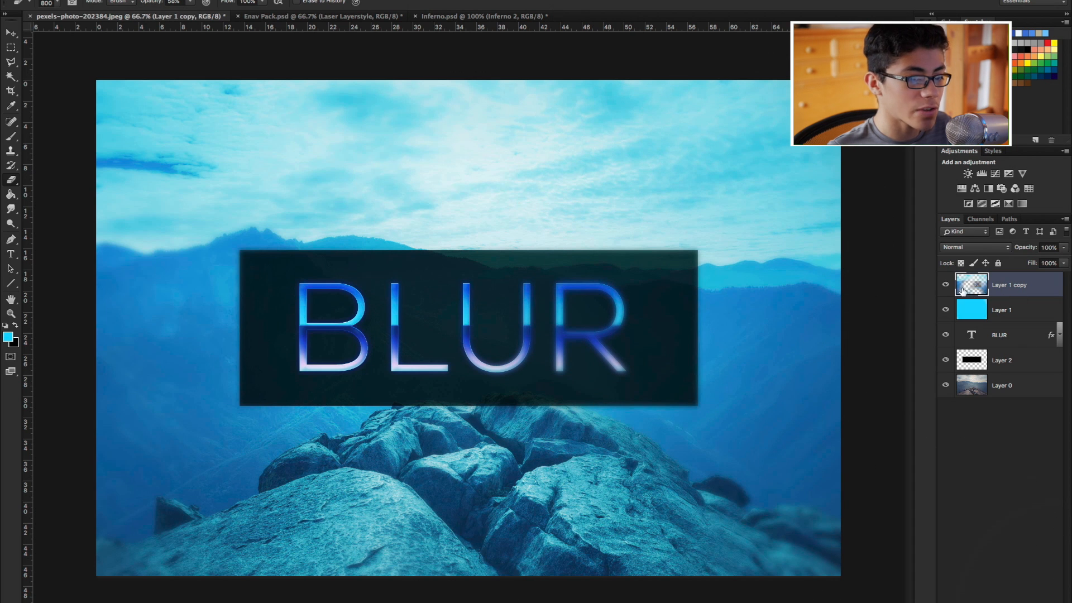
{"action": "left_click", "coordinate": [945, 286]}
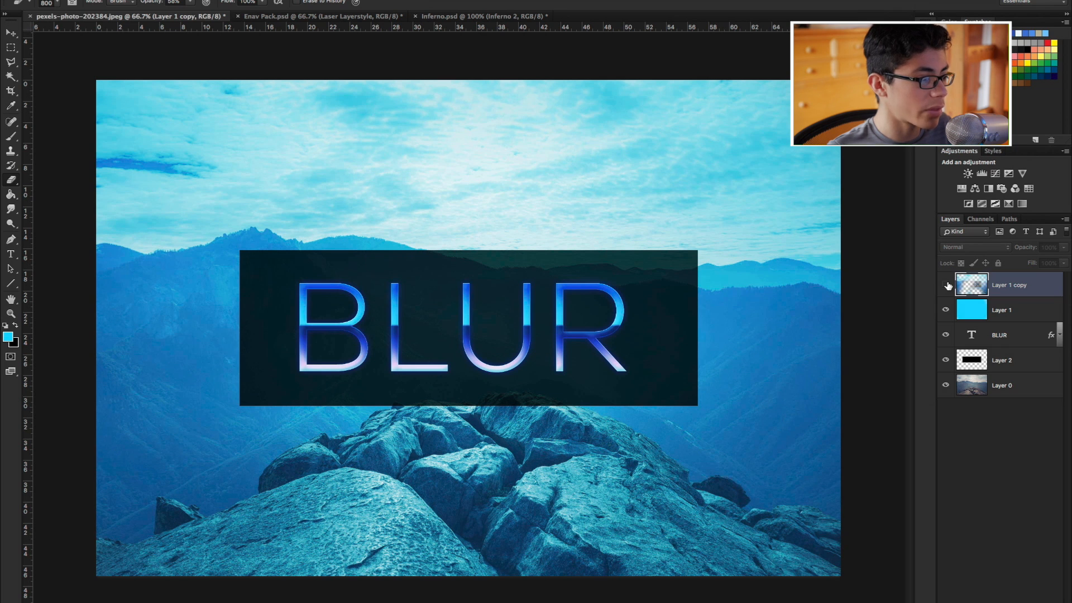
{"action": "left_click", "coordinate": [946, 285]}
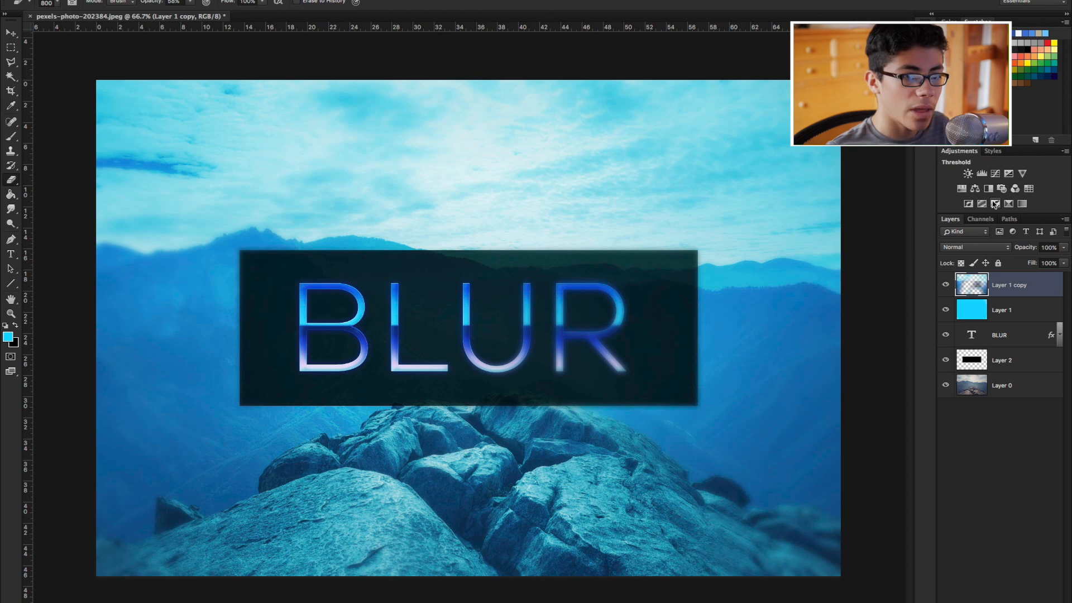
- Add a Brightness/Contrast adjustment layer that brightens the whole image, and compare the image with it hidden and shown
{"action": "left_click", "coordinate": [969, 174]}
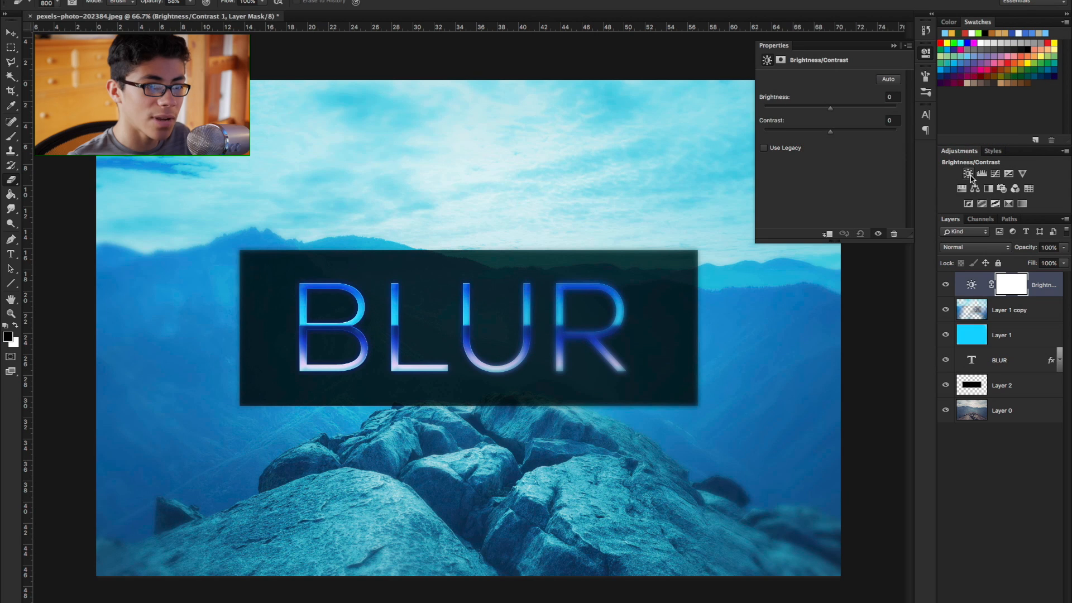
{"action": "left_click_drag", "start_coordinate": [832, 110], "coordinate": [864, 132]}
{"action": "left_click", "coordinate": [894, 45]}
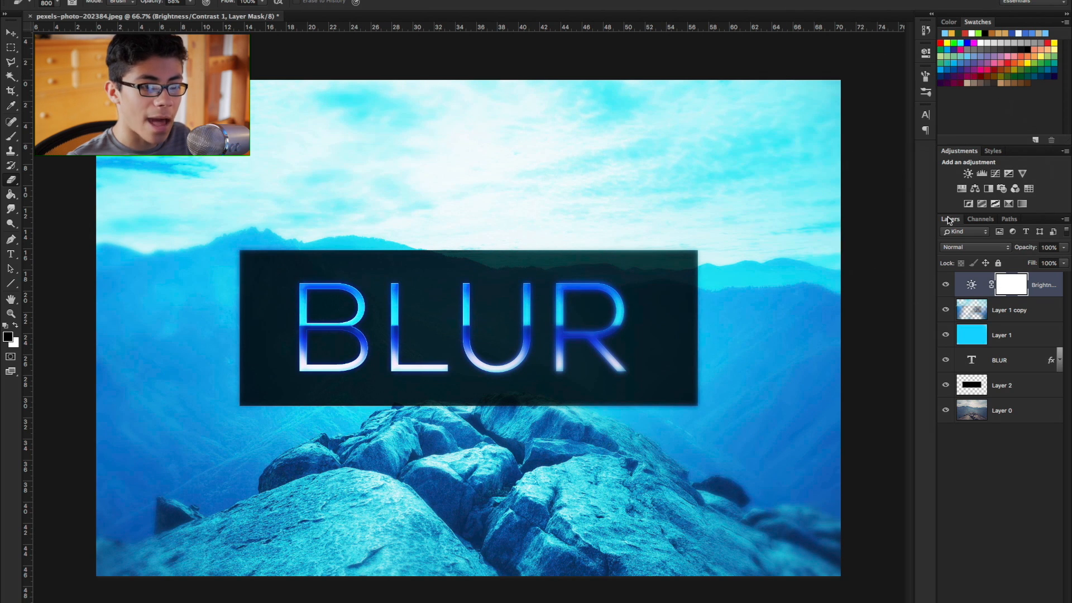
{"action": "left_click", "coordinate": [946, 284]}
{"action": "left_click", "coordinate": [945, 284]}
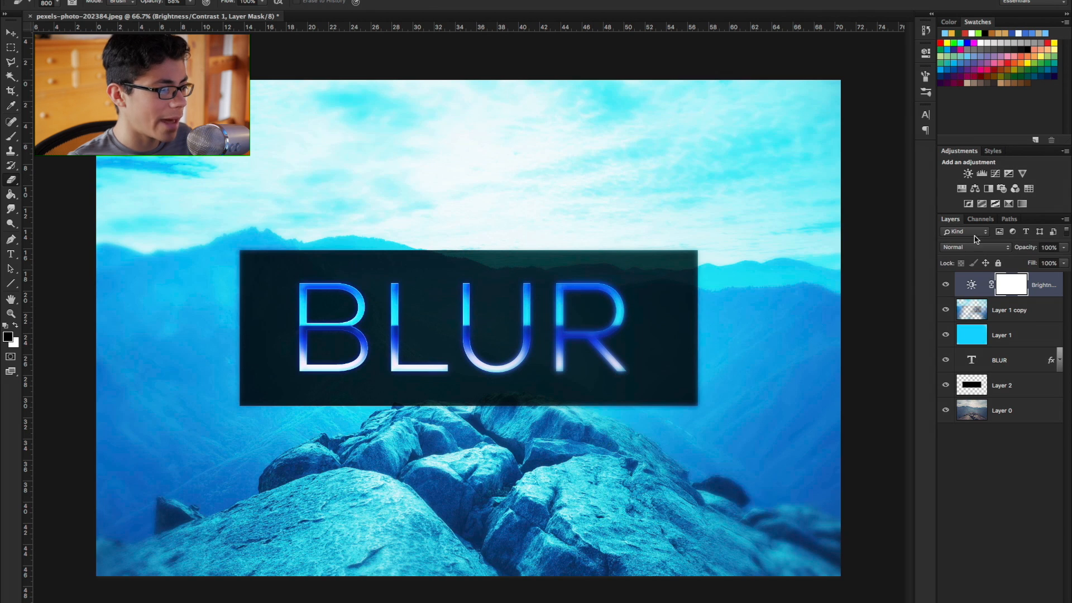
{"action": "left_click", "coordinate": [1008, 173]}
{"action": "left_click", "coordinate": [894, 46]}
{"action": "key", "text": "super+z"}
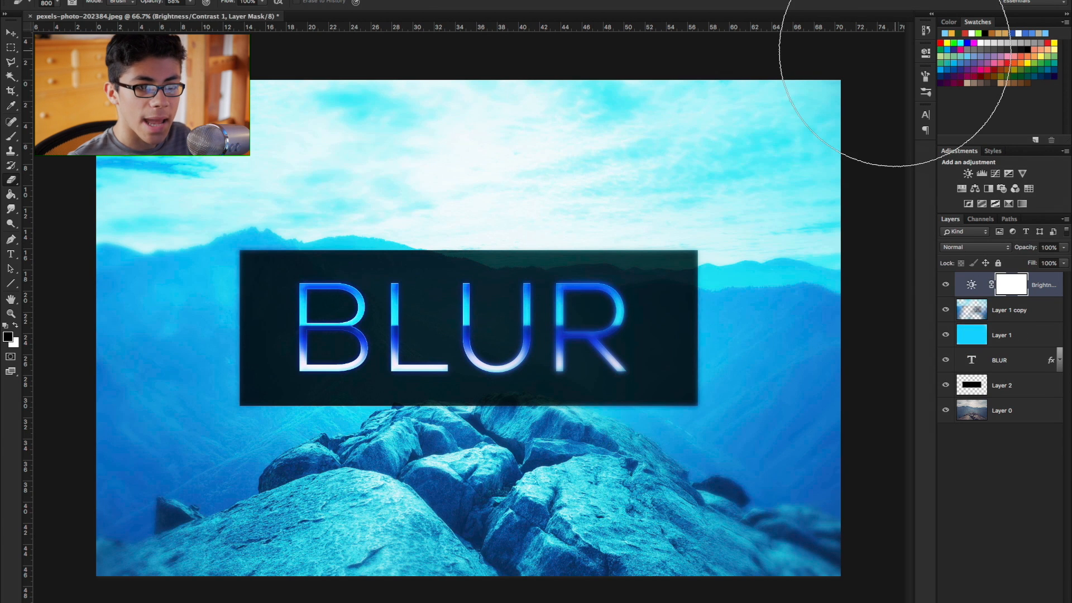
- Add a Curves adjustment layer with a slight RGB S-curve, and compare the image with the Brightness/Contrast layer hidden and shown
{"action": "left_click", "coordinate": [995, 173]}
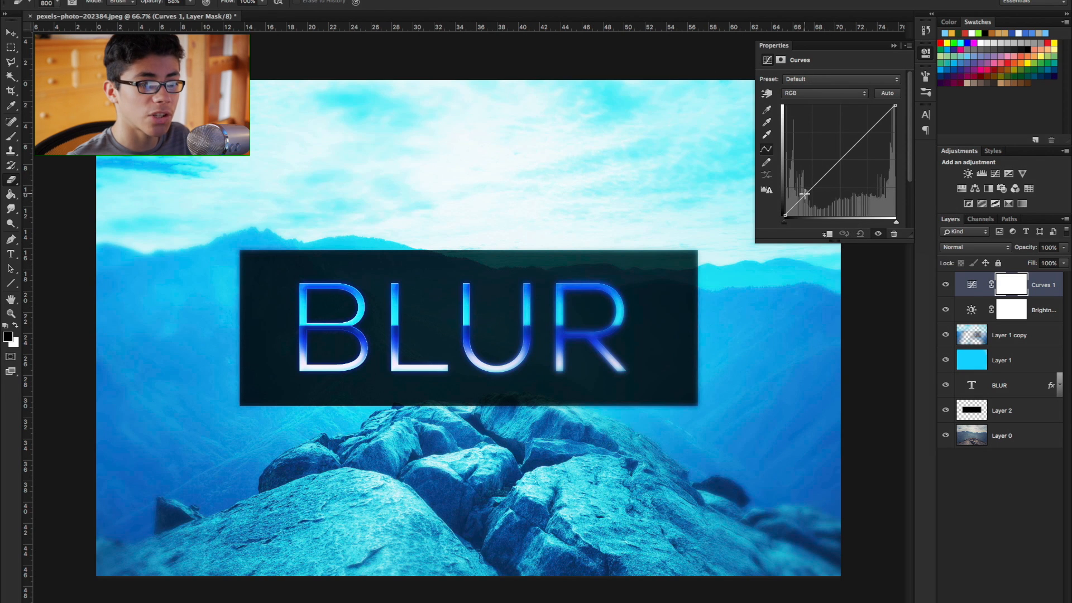
{"action": "left_click_drag", "start_coordinate": [801, 199], "coordinate": [802, 202]}
{"action": "left_click_drag", "start_coordinate": [869, 129], "coordinate": [872, 124]}
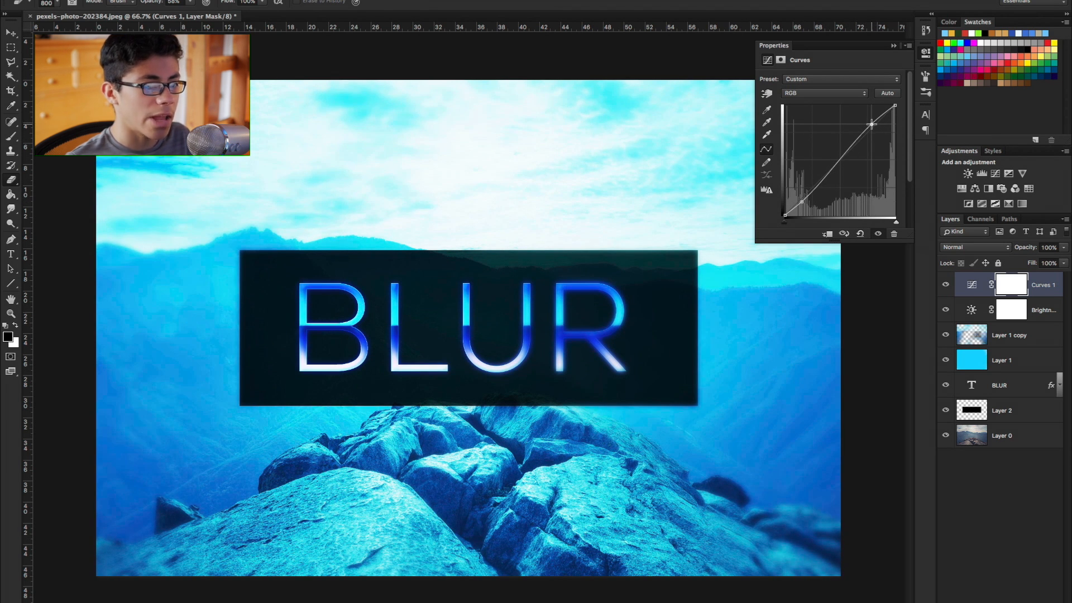
{"action": "left_click", "coordinate": [801, 93]}
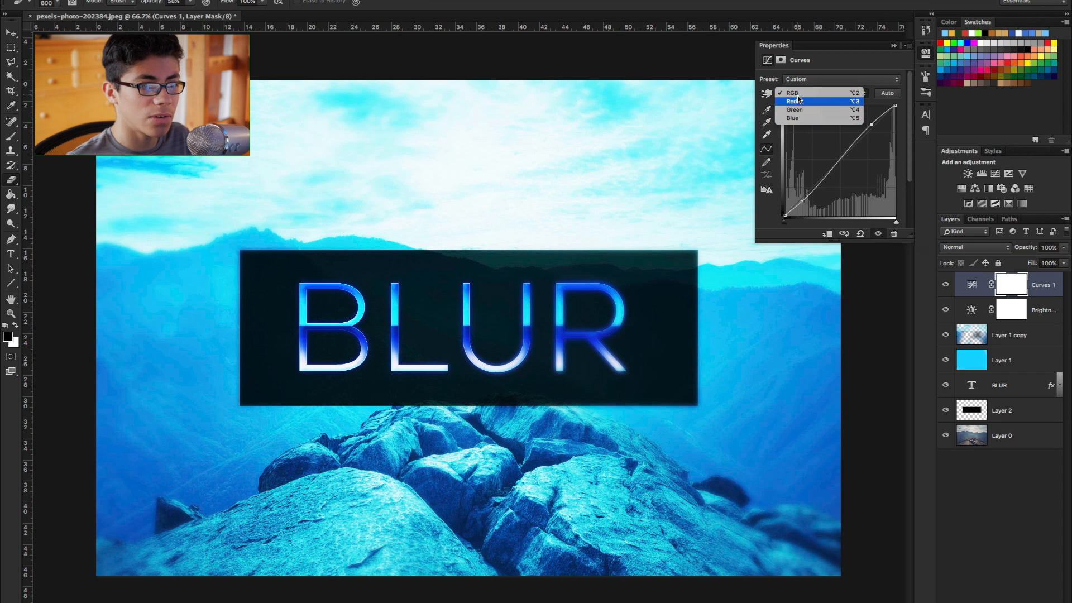
{"action": "left_click", "coordinate": [801, 94]}
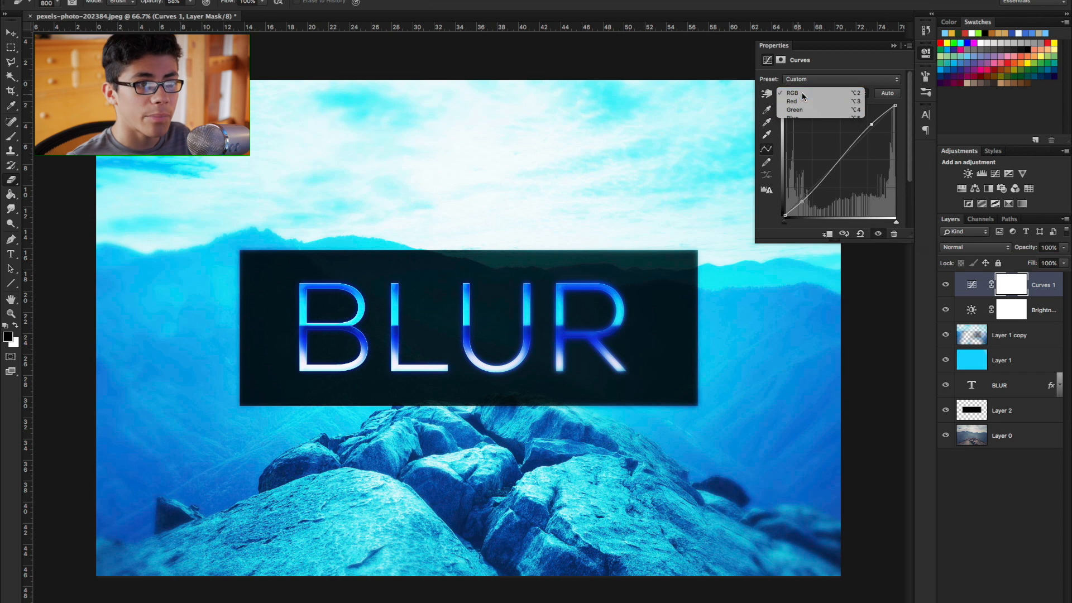
{"action": "left_click", "coordinate": [925, 52]}
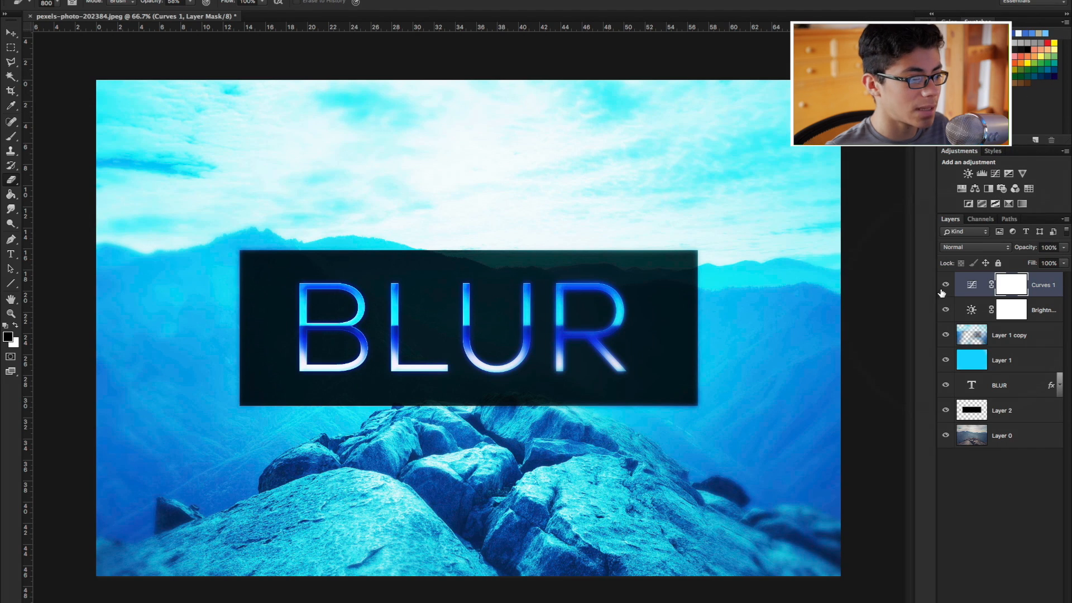
{"action": "left_click", "coordinate": [946, 311]}
{"action": "left_click", "coordinate": [946, 310]}
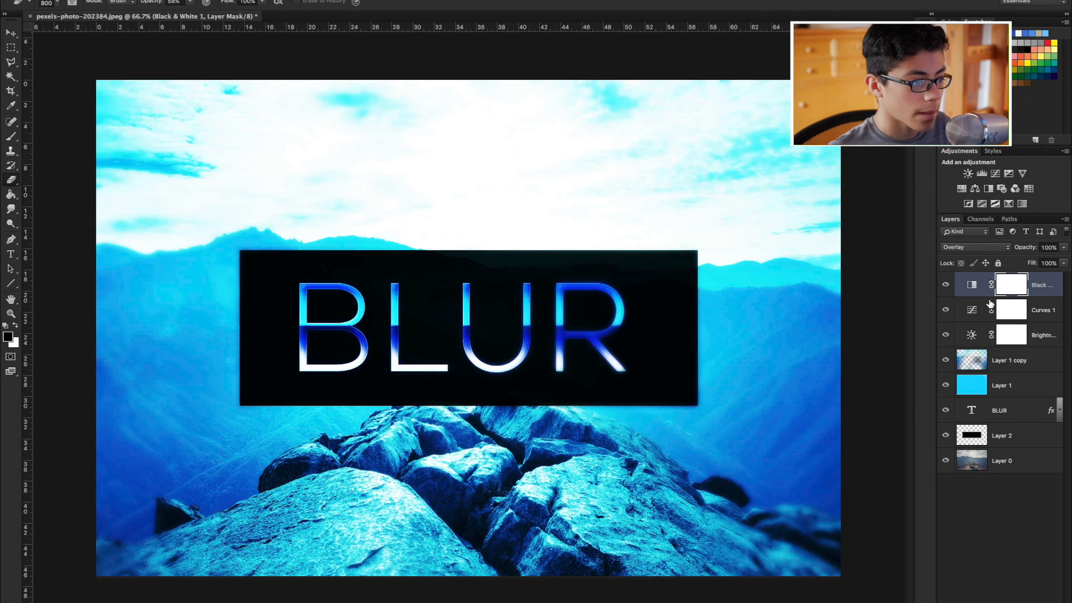
- Replace the Black & White adjustment layer with a new one blended as Overlay at about 30% opacity
{"action": "key", "text": "Delete"}
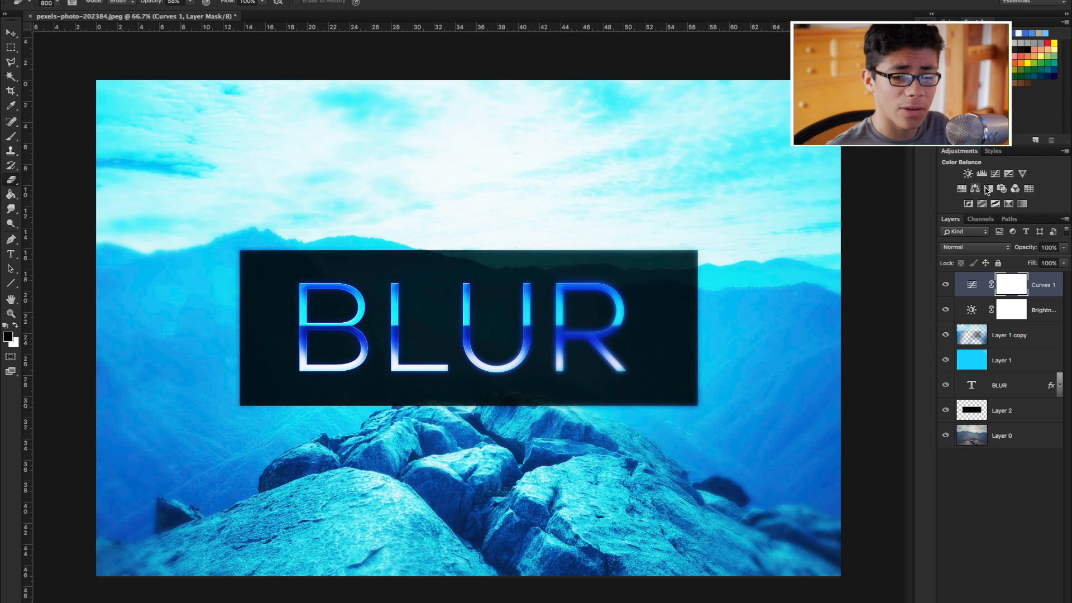
{"action": "left_click", "coordinate": [995, 190]}
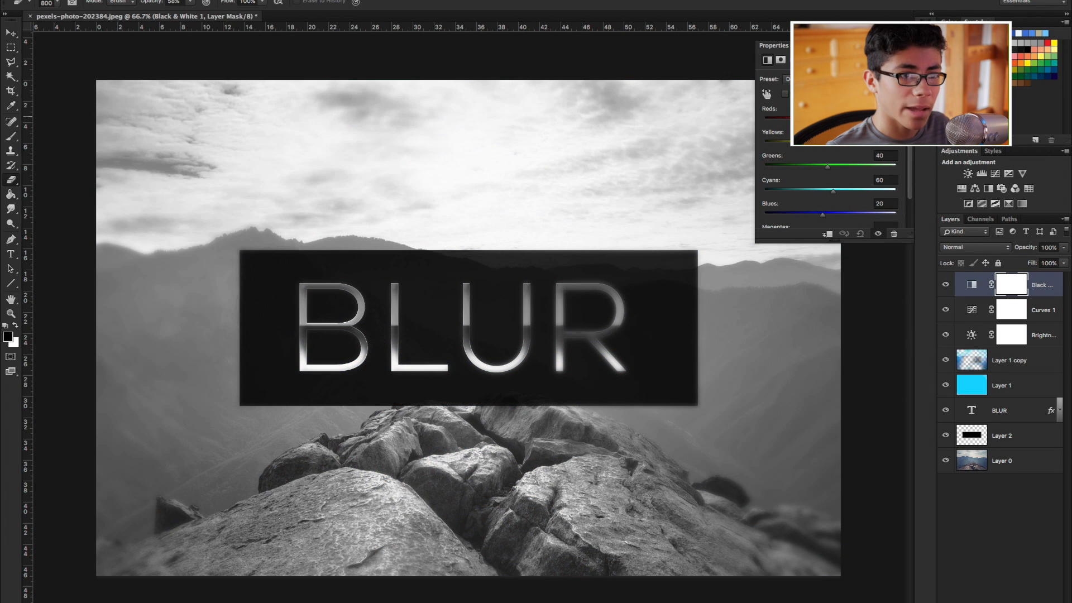
{"action": "left_click", "coordinate": [954, 247]}
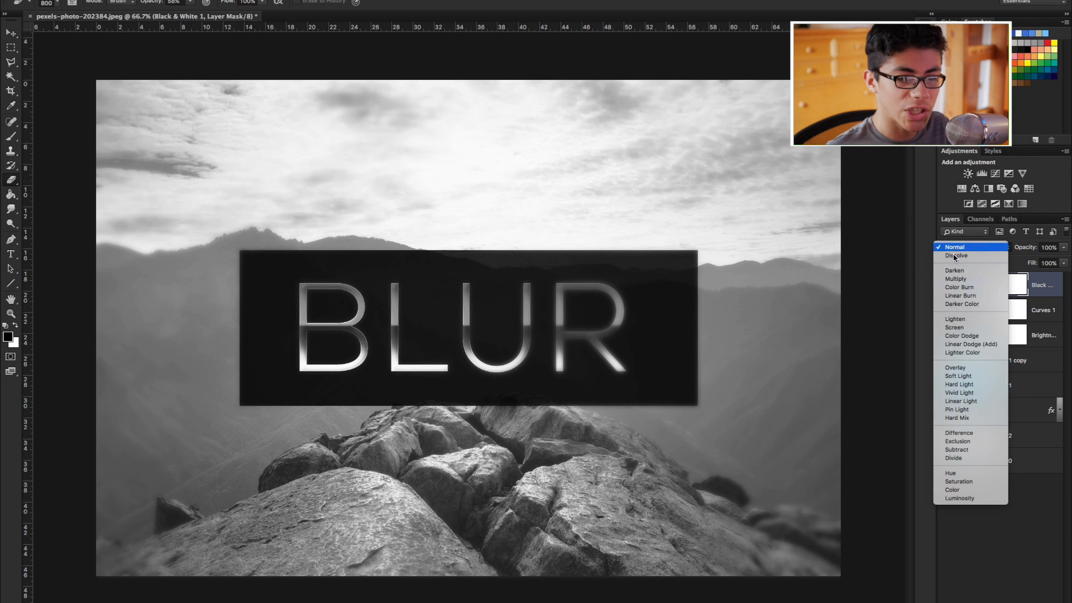
{"action": "left_click", "coordinate": [955, 367]}
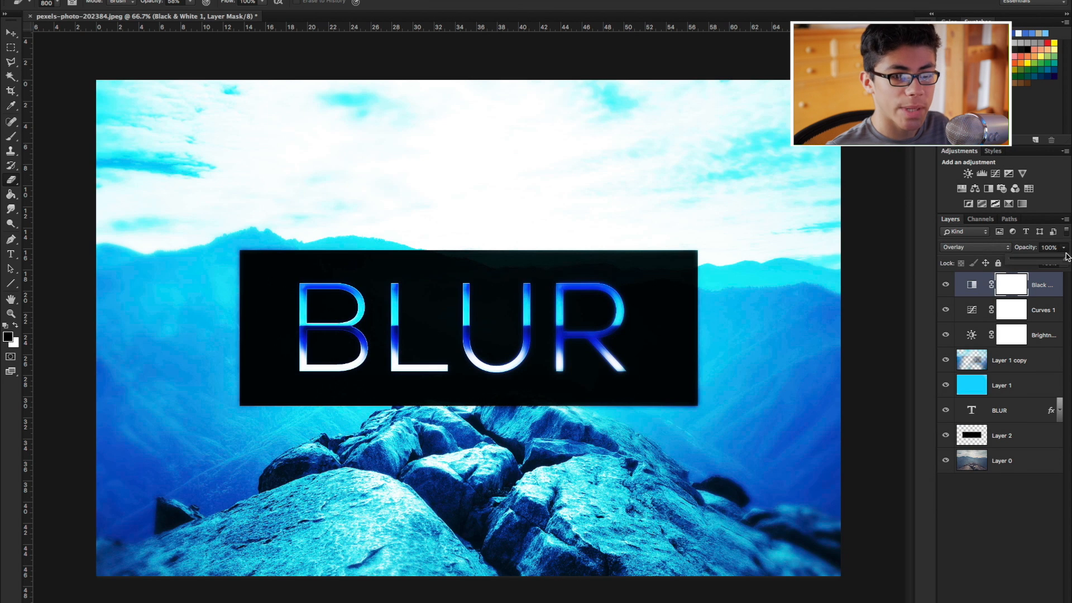
{"action": "left_click_drag", "start_coordinate": [1067, 255], "coordinate": [1046, 260]}
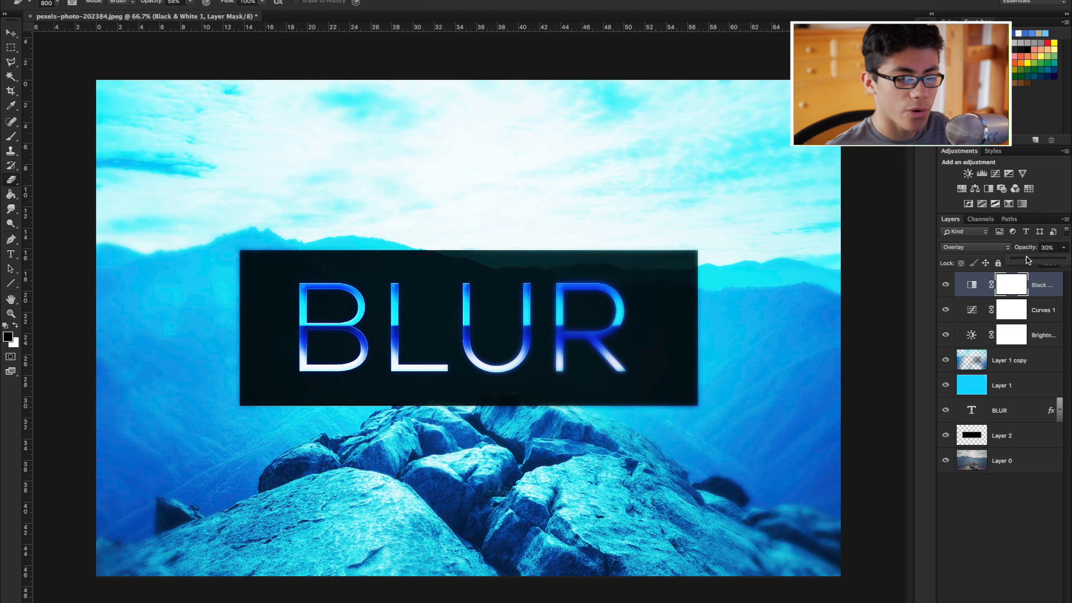
{"action": "left_click_drag", "start_coordinate": [1031, 260], "coordinate": [1031, 260]}
- Compare the image with the Black & White, Curves and Brightness/Contrast adjustment layers hidden and shown
{"action": "left_click", "coordinate": [946, 286]}
{"action": "left_click", "coordinate": [947, 285]}
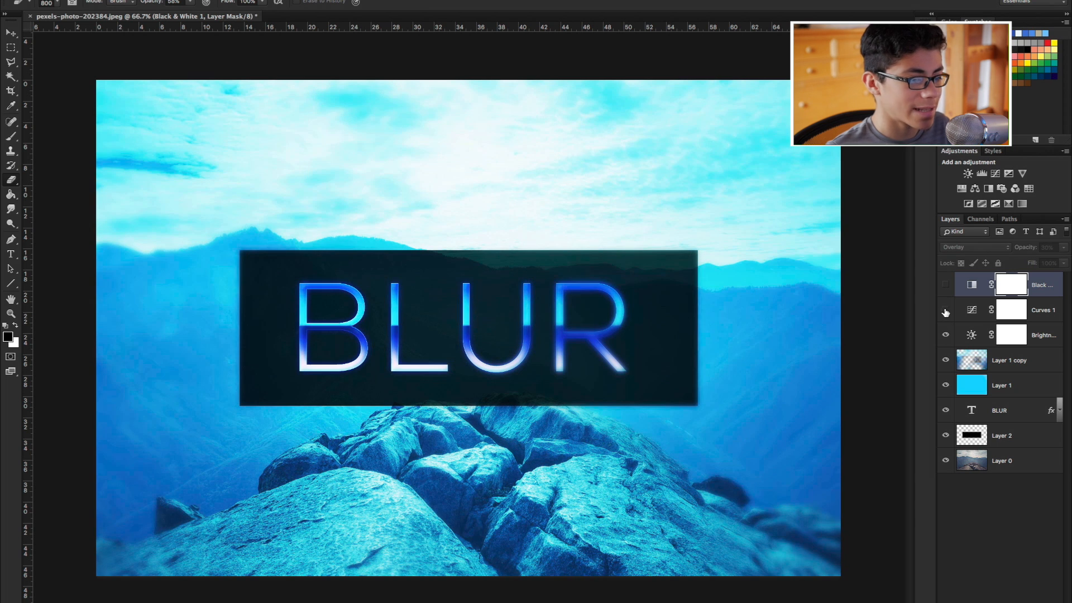
{"action": "left_click", "coordinate": [946, 335]}
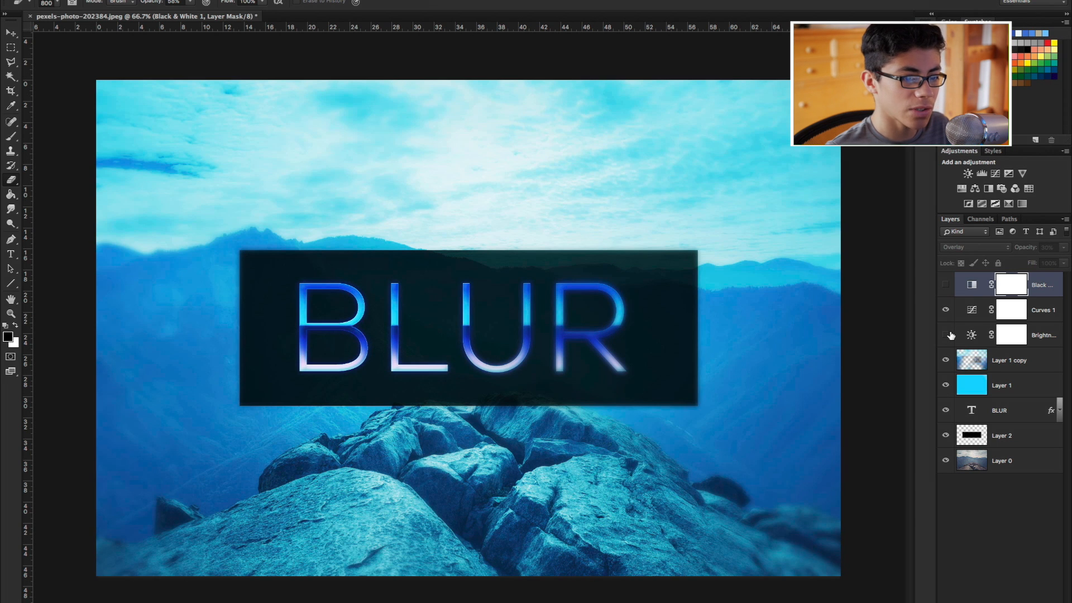
{"action": "left_click", "coordinate": [947, 310]}
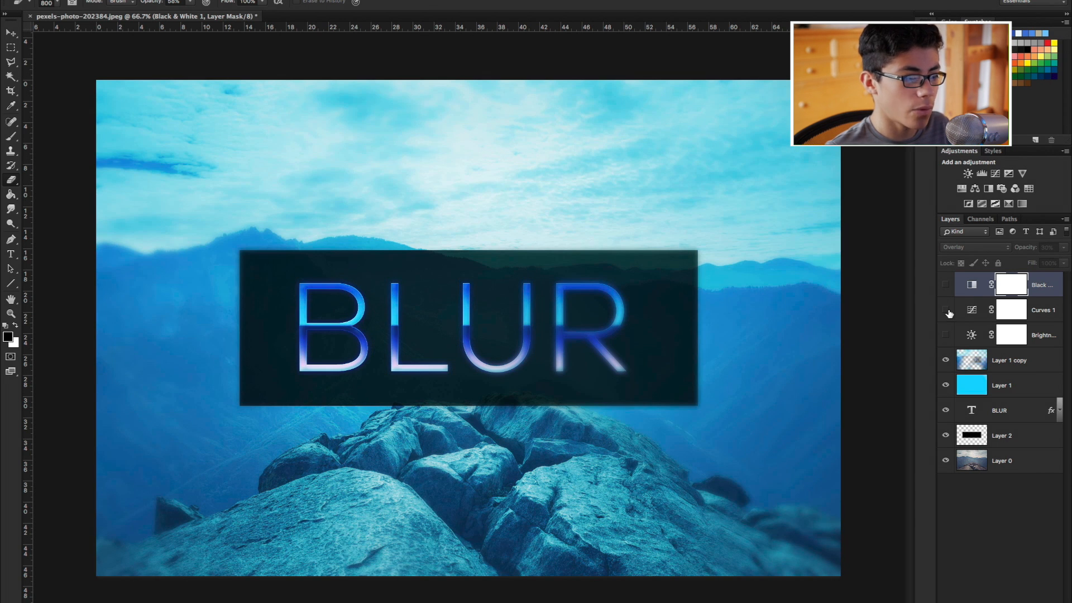
{"action": "left_click_drag", "start_coordinate": [946, 285], "coordinate": [947, 323]}
{"action": "left_click", "coordinate": [946, 335]}
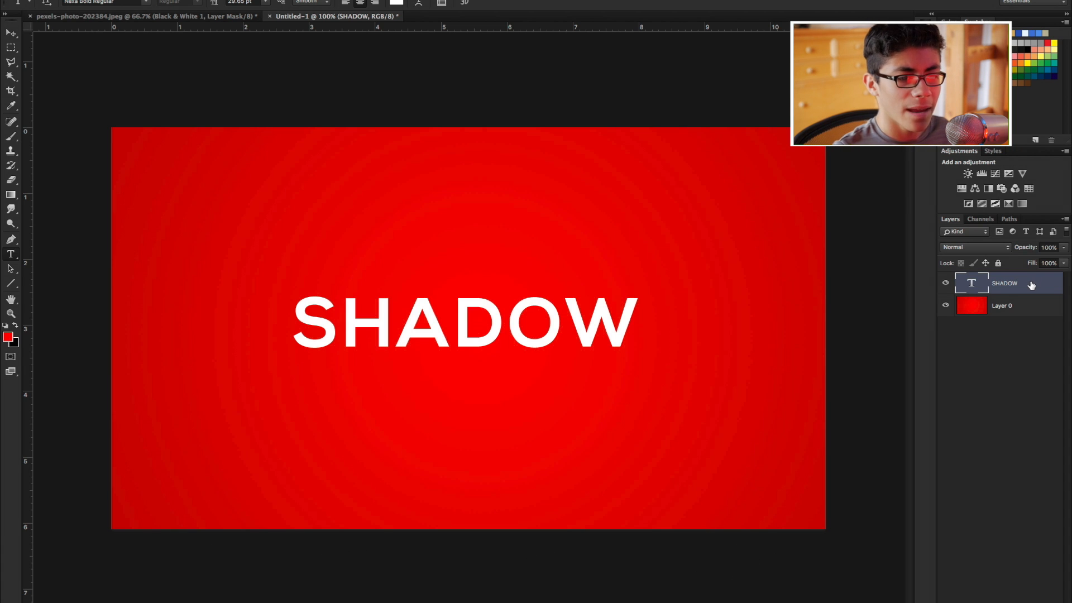
- Duplicate the SHADOW text layer and rasterize the copy
{"action": "key", "text": "ctrl+j"}
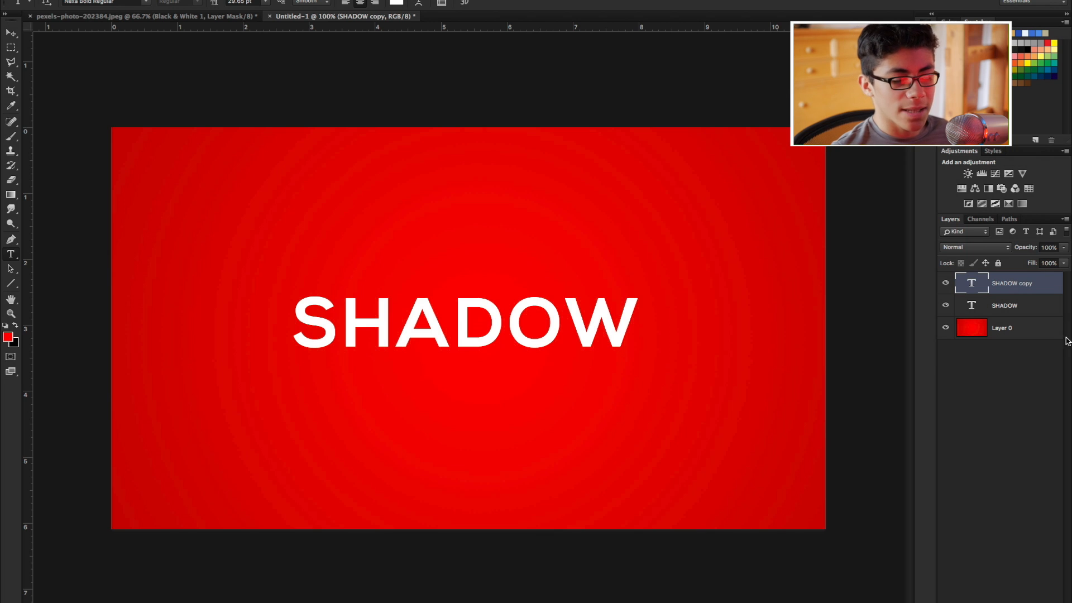
{"action": "right_click", "coordinate": [1049, 288]}
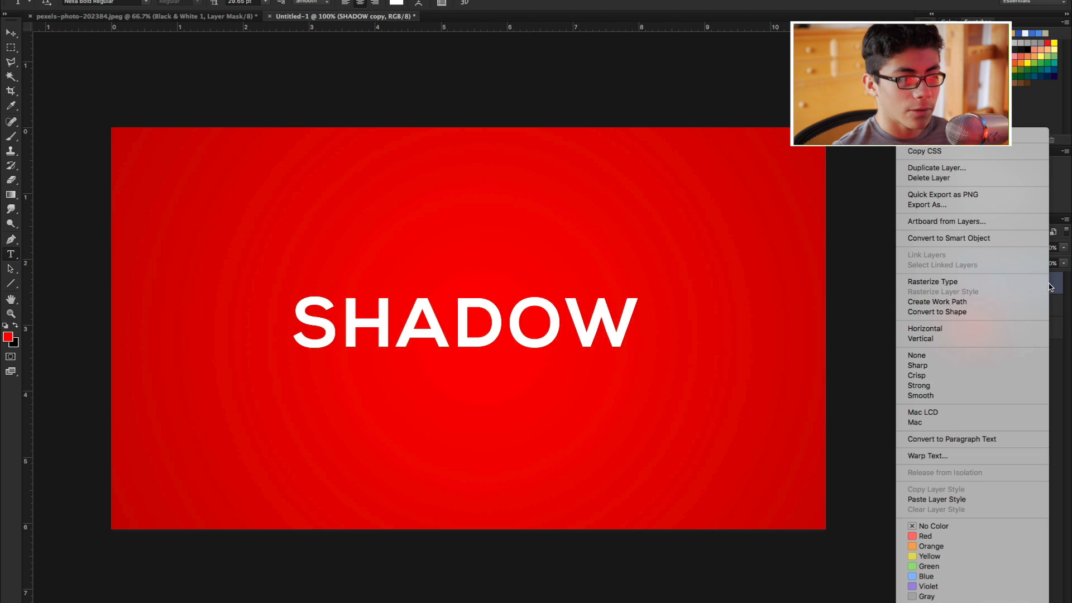
{"action": "left_click", "coordinate": [1004, 280]}
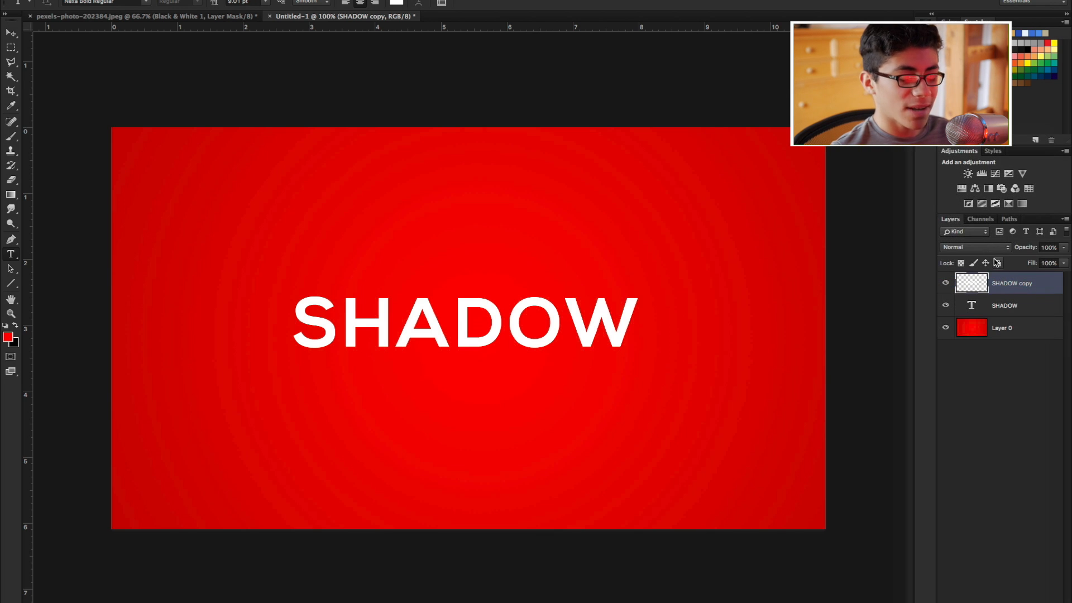
- Set the rasterized SHADOW copy's lightness to -100 and move it beneath the SHADOW text layer
{"action": "key", "text": "ctrl+u"}
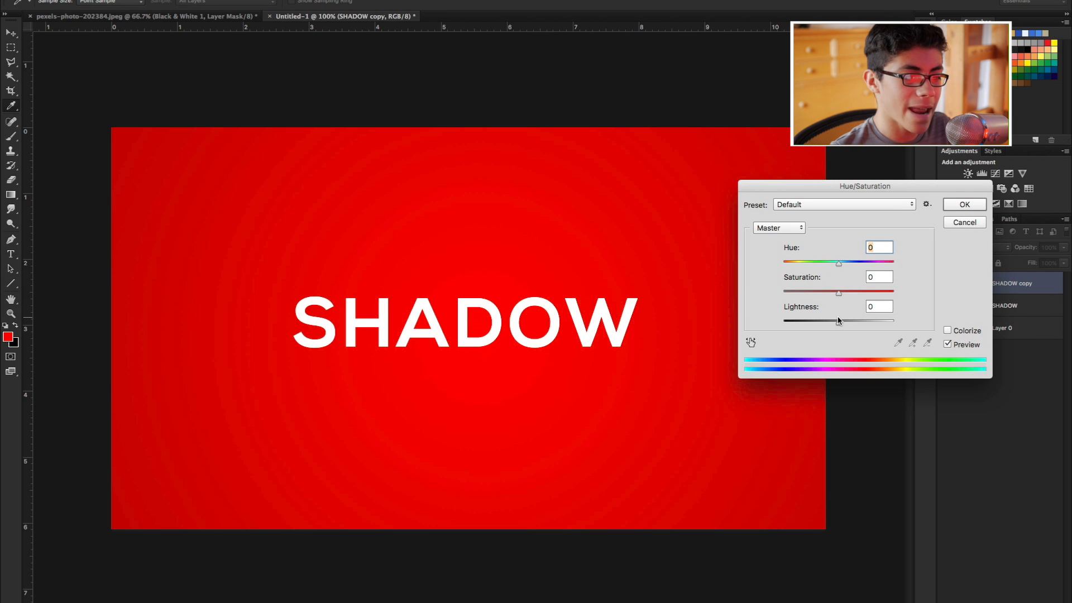
{"action": "left_click_drag", "start_coordinate": [838, 319], "coordinate": [703, 321]}
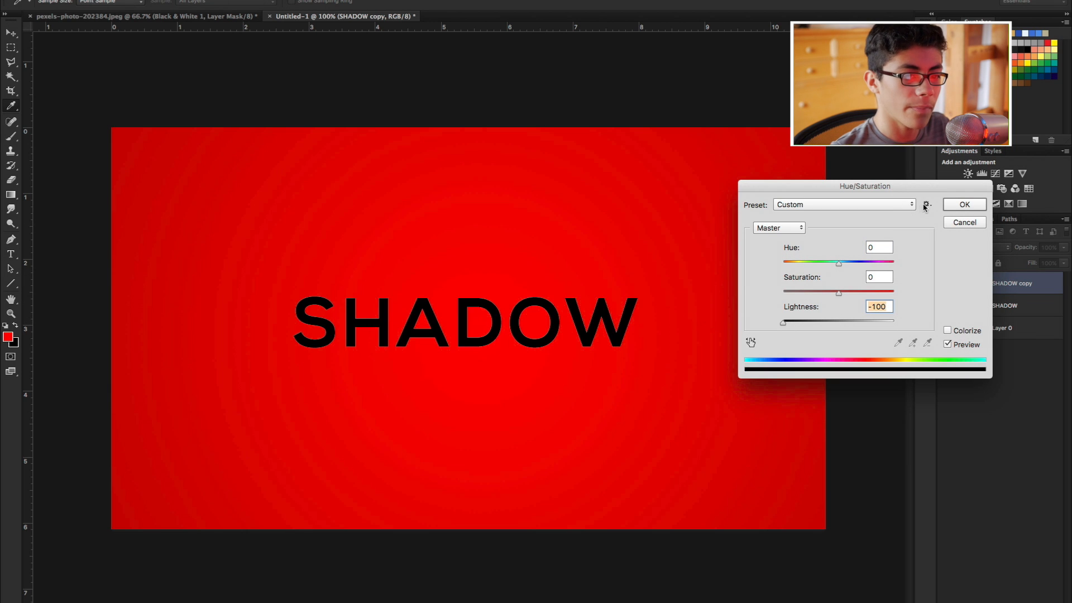
{"action": "left_click", "coordinate": [964, 204]}
{"action": "left_click_drag", "start_coordinate": [1023, 286], "coordinate": [1026, 308]}
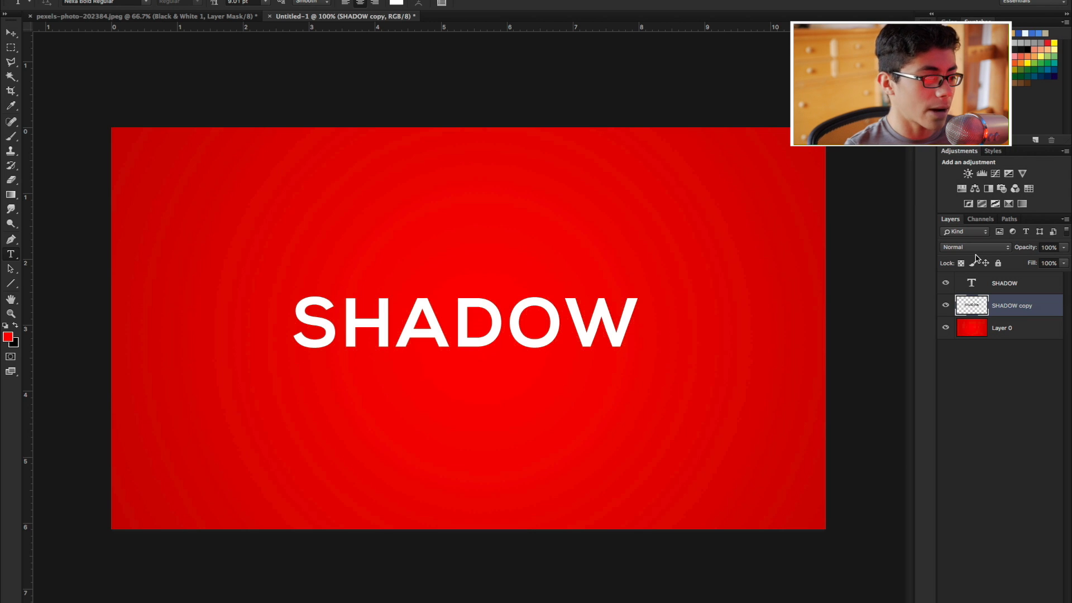
- Build a long diagonal shadow by repeatedly duplicating the black SHADOW layer with alternating nudges right and down, up to SHADOW copy 146
{"action": "key", "text": "ctrl+alt+Right"}
{"action": "key", "text": "ctrl+alt+Down"}
{"action": "key", "text": "ctrl+alt+Right"}
{"action": "key", "text": "ctrl+alt+Down"}
{"action": "key", "text": "ctrl+alt+Right"}
{"action": "key", "text": "ctrl+alt+Down"}
{"action": "key", "text": "ctrl+alt+Right"}
{"action": "key", "text": "ctrl+alt+Down"}
{"action": "key", "text": "ctrl+alt+Right"}
{"action": "key", "text": "ctrl+alt+Down"}
{"action": "key", "text": "ctrl+alt+Right"}
{"action": "key", "text": "ctrl+alt+Down"}
{"action": "key", "text": "ctrl+alt+Right"}
{"action": "key", "text": "ctrl+alt+Down"}
{"action": "key", "text": "ctrl+alt+Right"}
{"action": "key", "text": "ctrl+alt+Down"}
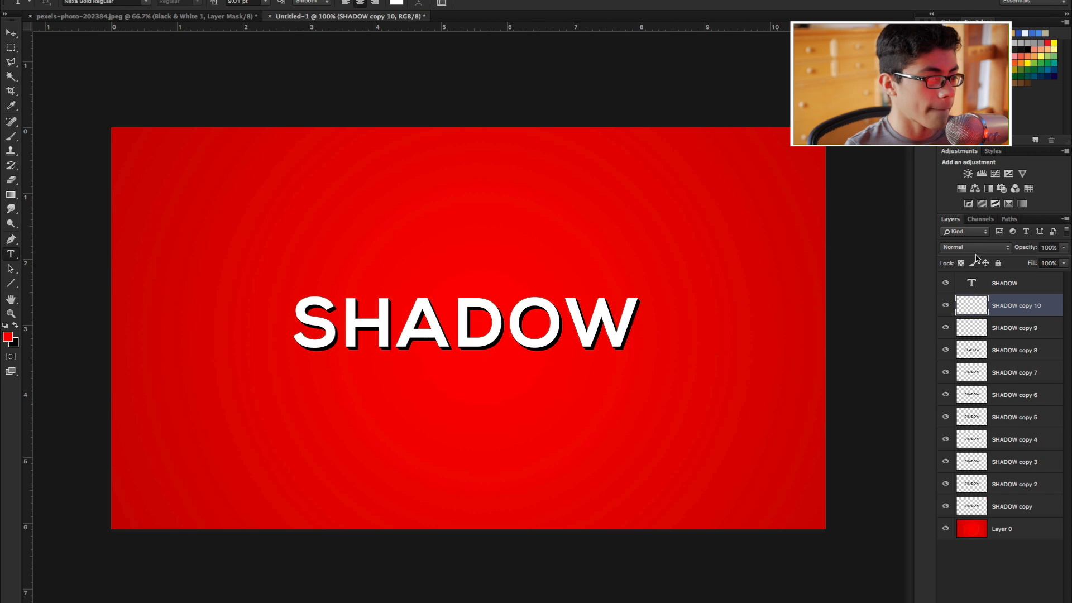
{"action": "key", "text": "ctrl+alt+Right"}
{"action": "key", "text": "ctrl+alt+Down"}
{"action": "key", "text": "ctrl+alt+Right"}
{"action": "key", "text": "ctrl+alt+Down"}
{"action": "key", "text": "ctrl+alt+Right"}
{"action": "key", "text": "ctrl+alt+Down"}
{"action": "key", "text": "ctrl+alt+Right"}
{"action": "key", "text": "ctrl+alt+Down"}
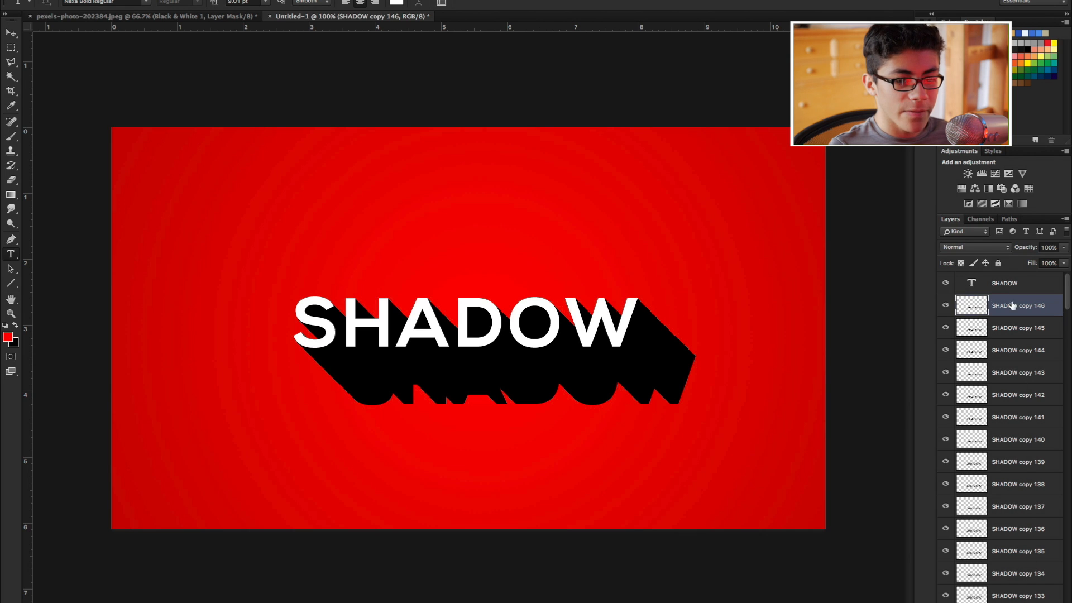
- Merge all the black shadow layers, from SHADOW copy 146 down to SHADOW copy, into a single layer
{"action": "left_click_drag", "start_coordinate": [1067, 289], "coordinate": [1067, 591]}
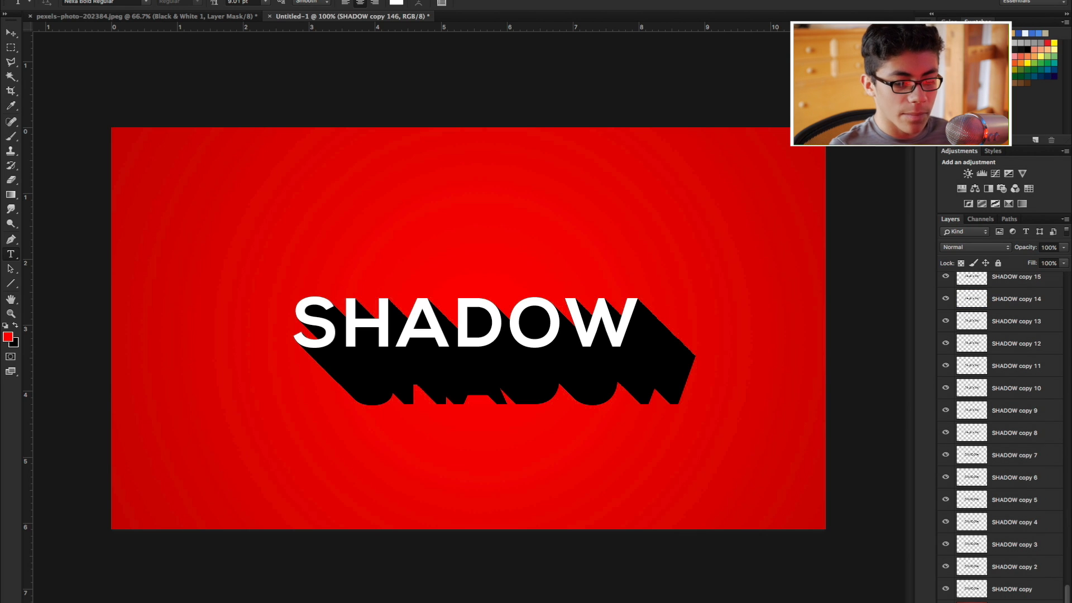
{"action": "left_click", "coordinate": [1051, 592], "text": "shift"}
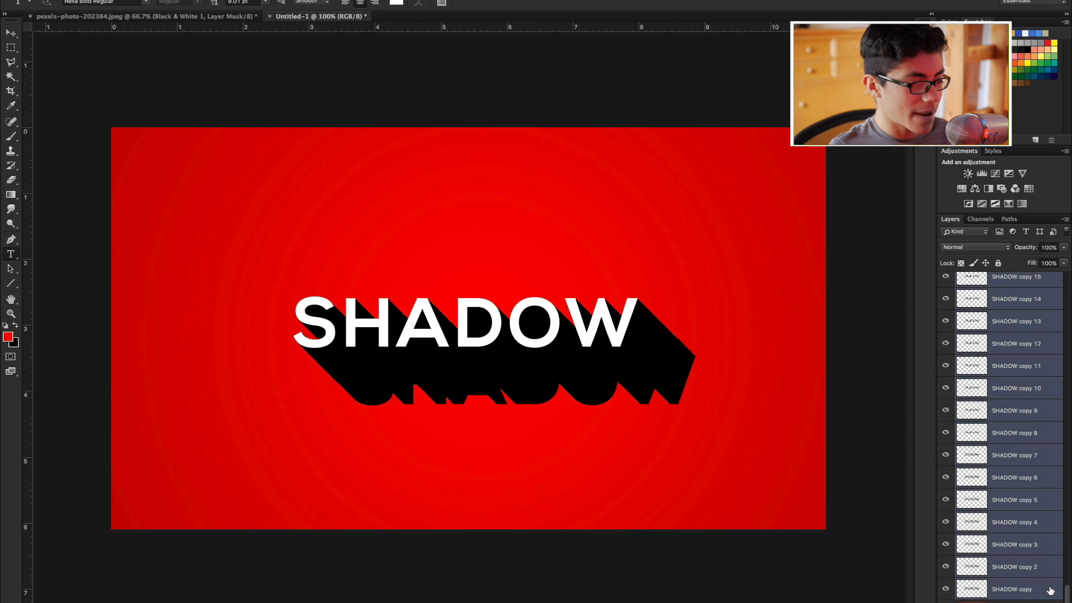
{"action": "key", "text": "ctrl+e"}
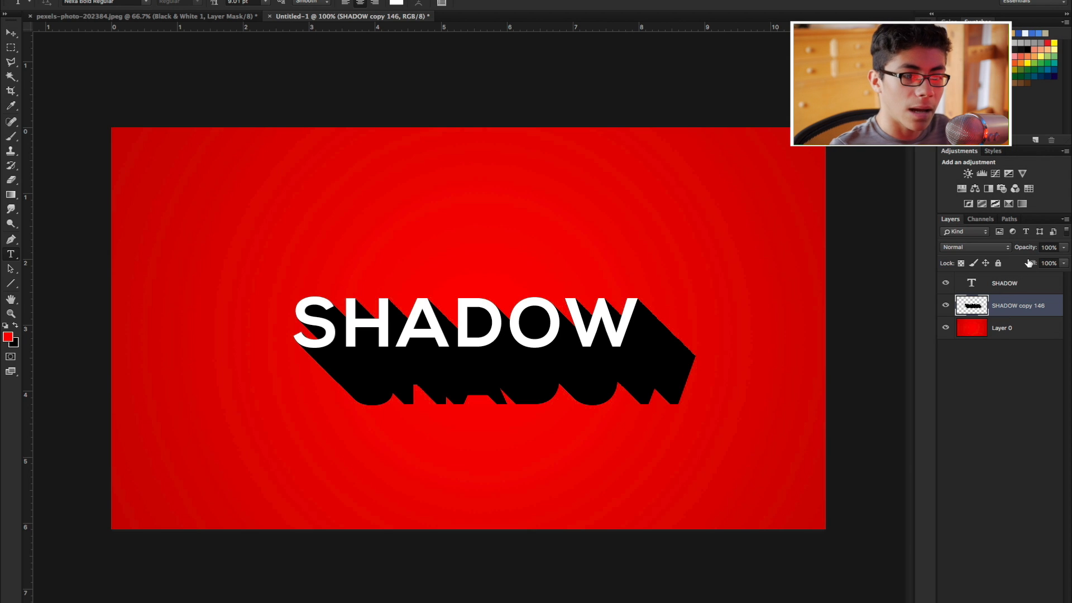
- Lower the merged shadow layer's opacity to 30%
{"action": "left_click", "coordinate": [1063, 248]}
{"action": "left_click_drag", "start_coordinate": [1064, 261], "coordinate": [1030, 261]}
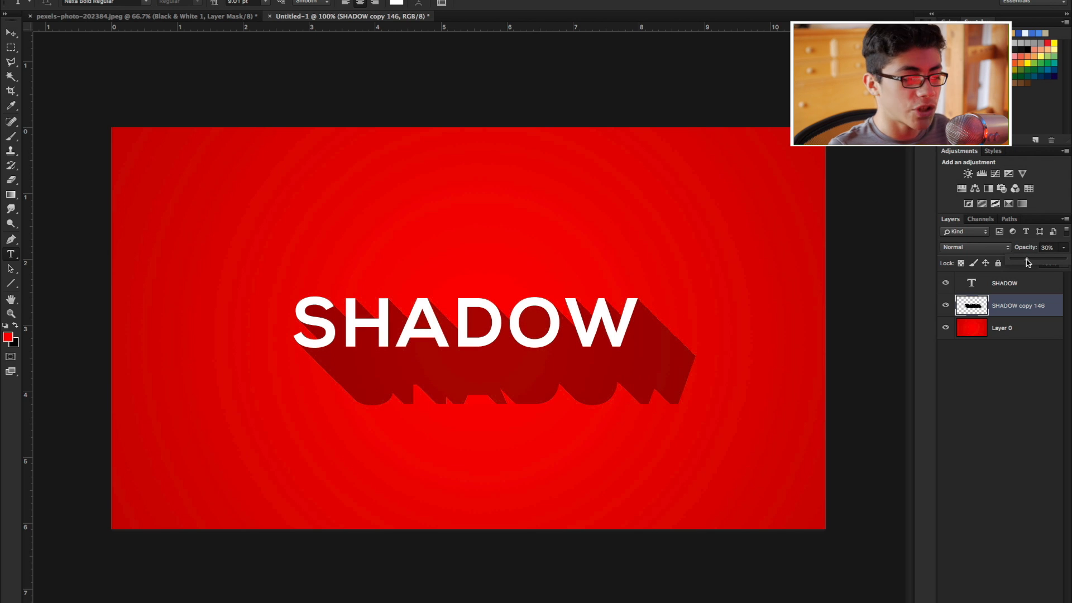
{"action": "left_click_drag", "start_coordinate": [1027, 263], "coordinate": [1026, 262]}
- Fade out the shadow's lower edge with the Eraser at size 200, raising the eraser opacity to 100% for the final stroke
{"action": "key", "text": "e"}
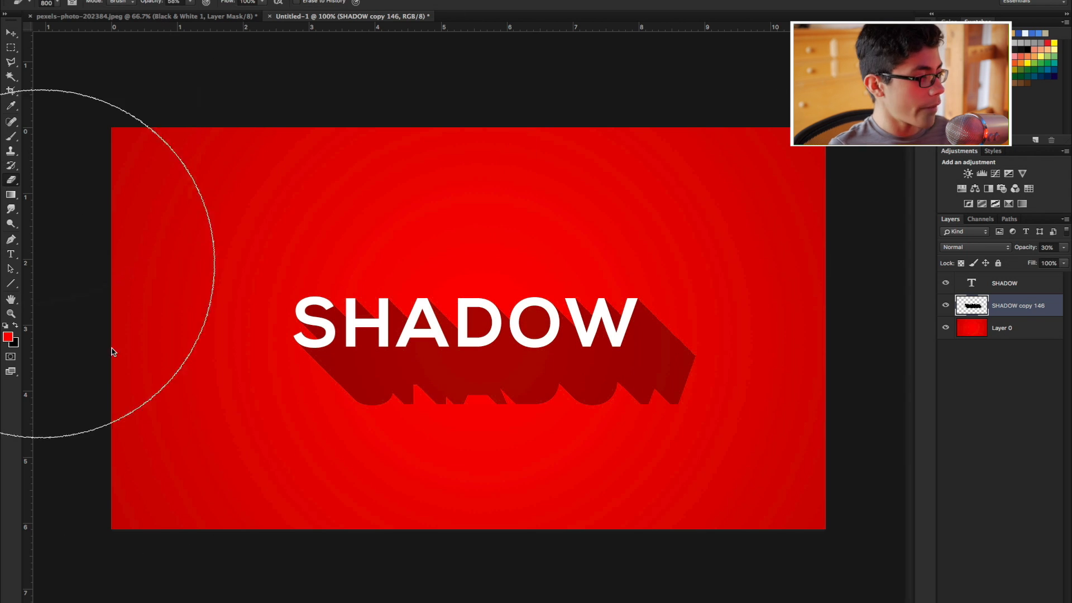
{"action": "key", "text": "bracketleft"}
{"action": "key", "text": "bracketleft"}
{"action": "key", "text": "bracketleft"}
{"action": "key", "text": "bracketleft"}
{"action": "key", "text": "bracketleft"}
{"action": "key", "text": "bracketleft"}
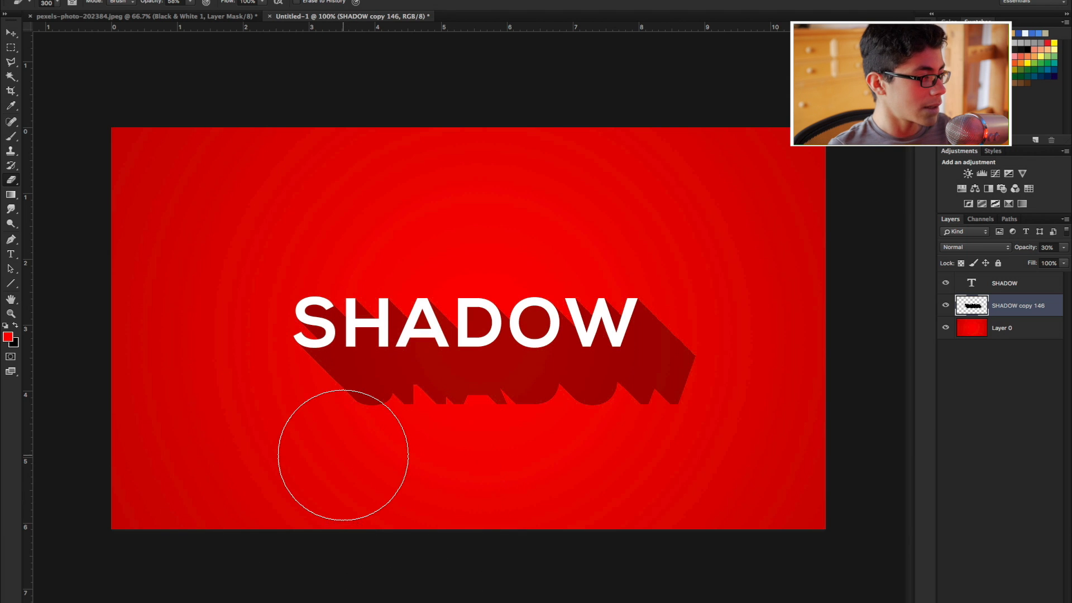
{"action": "key", "text": "bracketleft"}
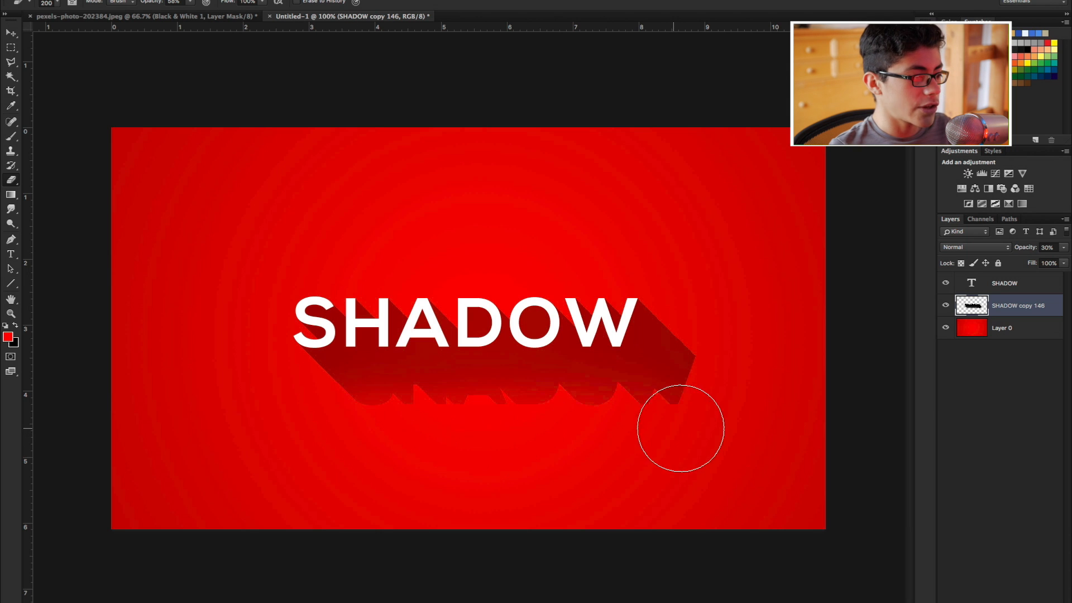
{"action": "mouse_move", "coordinate": [291, 435]}
{"action": "left_mouse_down"}
{"action": "mouse_move", "coordinate": [632, 426]}
{"action": "mouse_move", "coordinate": [423, 441]}
{"action": "mouse_move", "coordinate": [424, 429]}
{"action": "mouse_move", "coordinate": [616, 422]}
{"action": "left_mouse_up"}
{"action": "left_click_drag", "start_coordinate": [198, 4], "coordinate": [229, 13]}
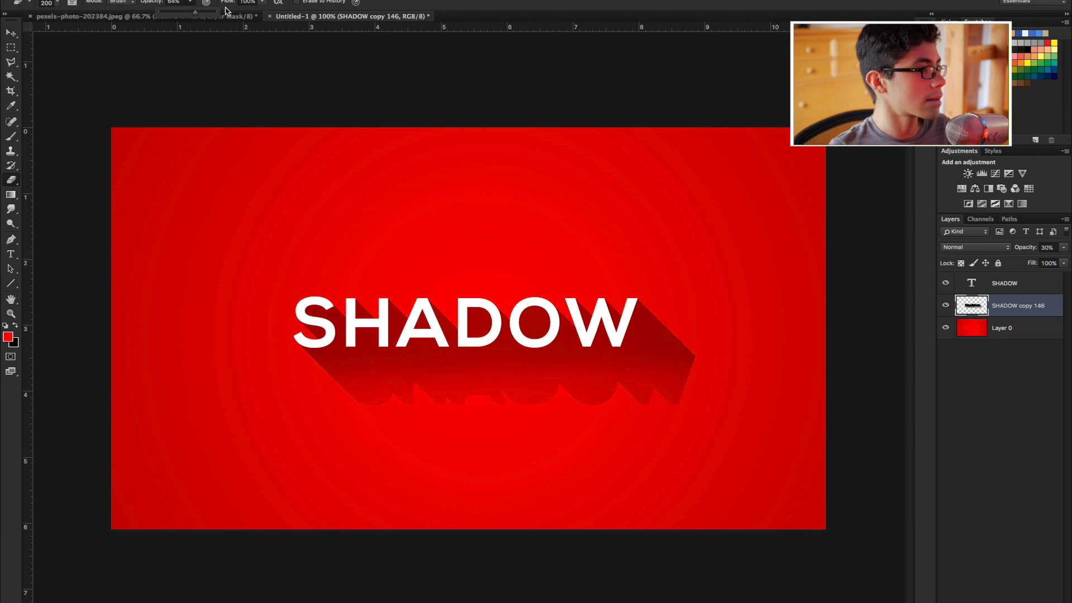
{"action": "mouse_move", "coordinate": [345, 438]}
{"action": "left_mouse_down"}
{"action": "mouse_move", "coordinate": [731, 428]}
{"action": "mouse_move", "coordinate": [450, 415]}
{"action": "mouse_move", "coordinate": [308, 422]}
{"action": "left_mouse_up"}
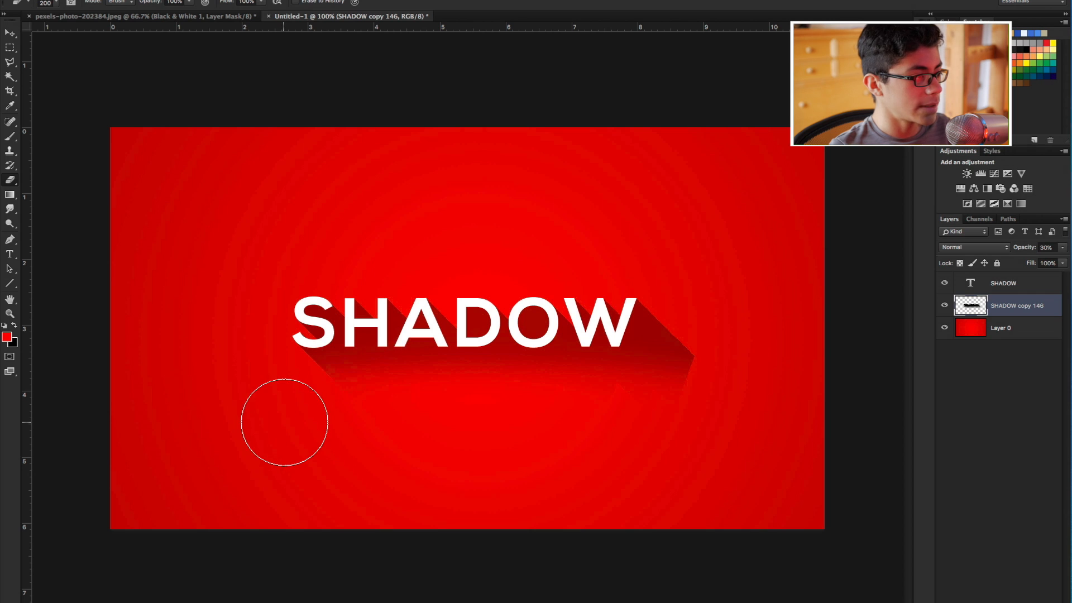